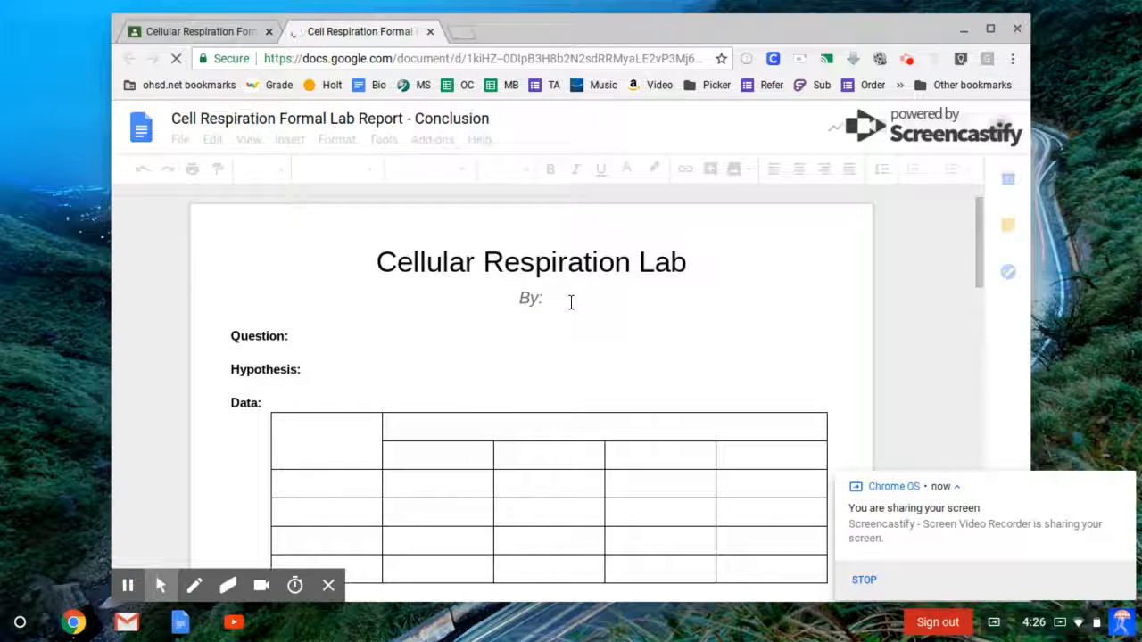
# Step: Enter the heading "Amount of CO₂ (ppm)", with the 2 as subscript, in the wide top cell of the data table
pyautogui.click(336, 336)
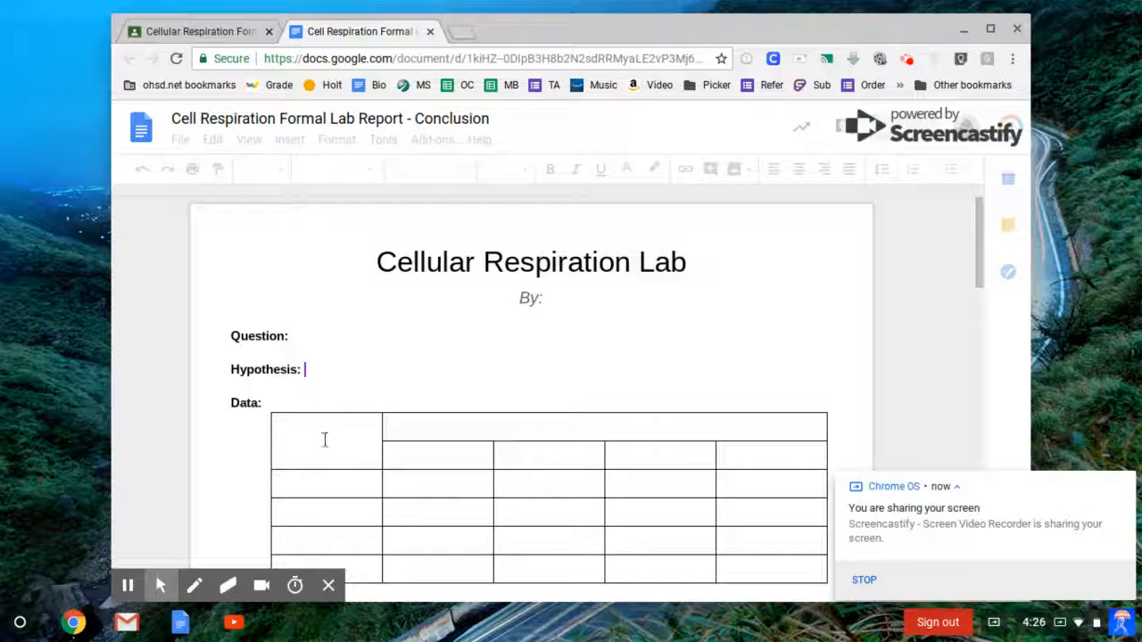
pyautogui.click(323, 438)
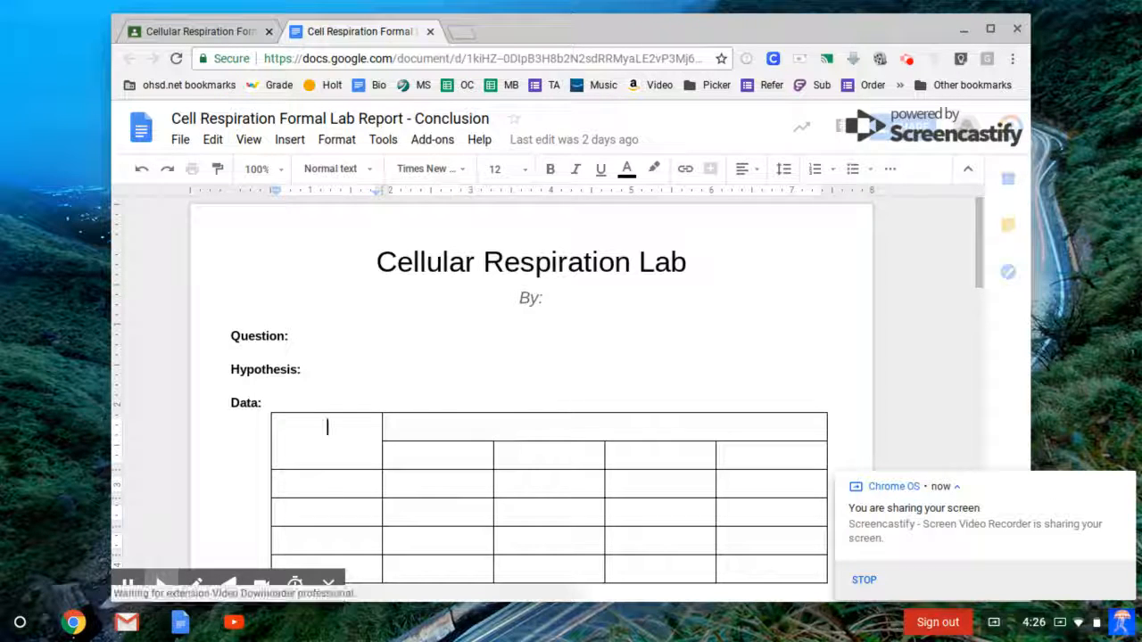
pyautogui.click(605, 424)
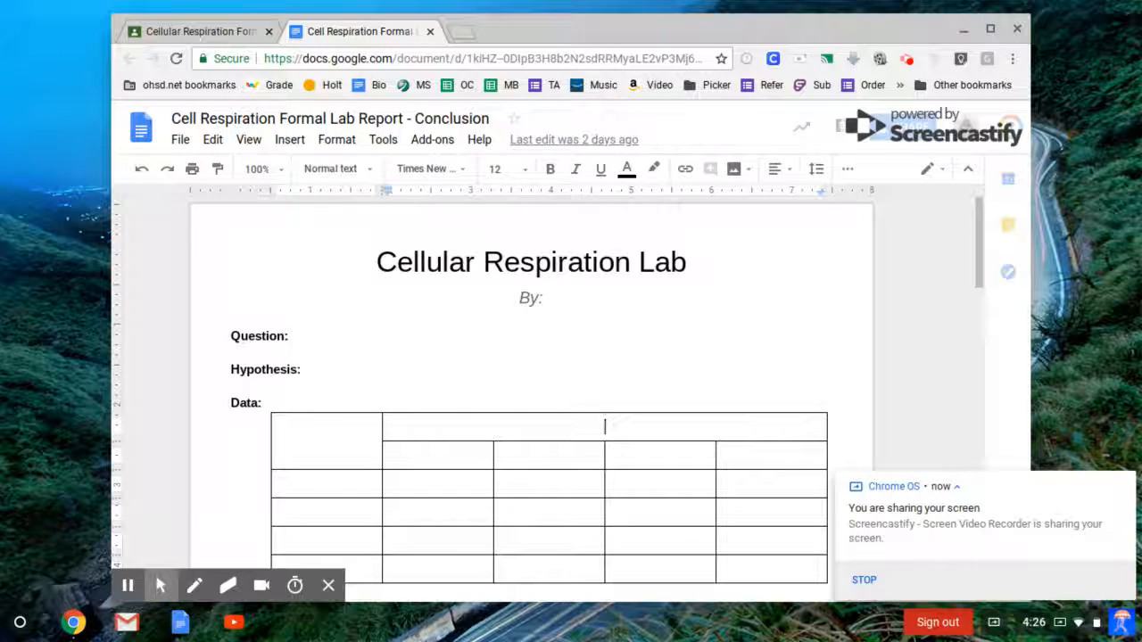
pyautogui.write('Amo')
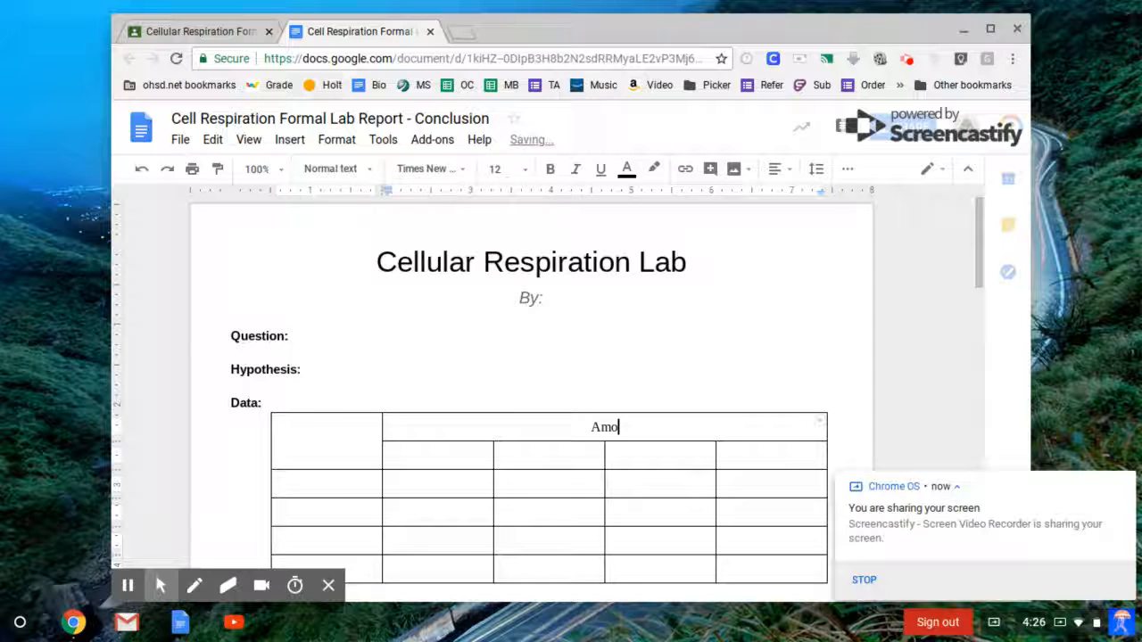
pyautogui.write('unt of C')
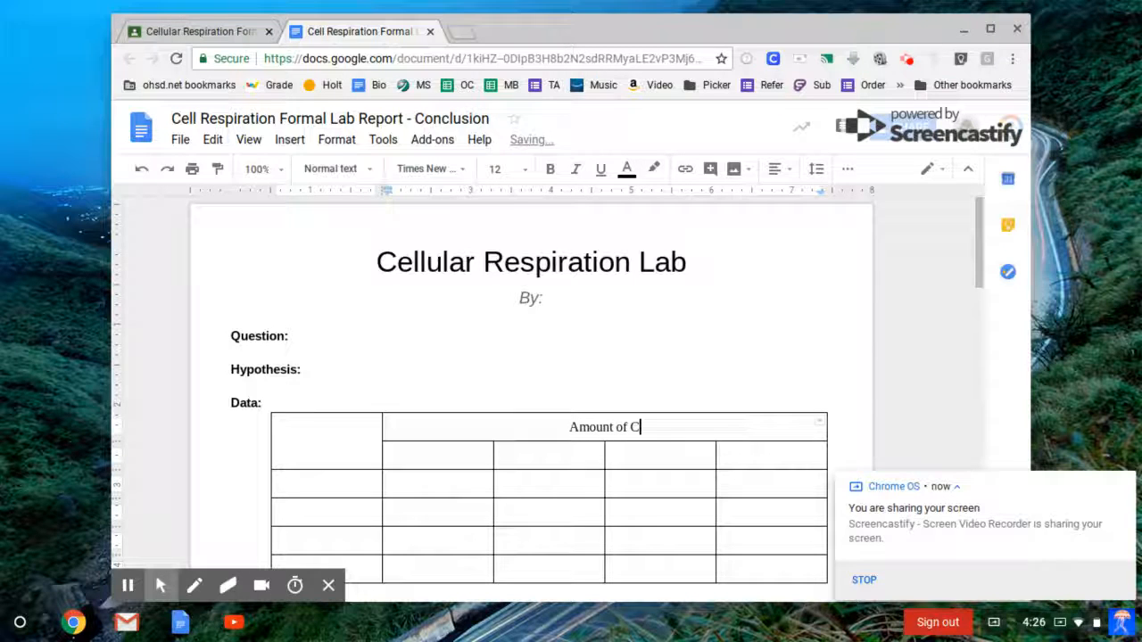
pyautogui.write('O')
pyautogui.hotkey('ctrl', ',')
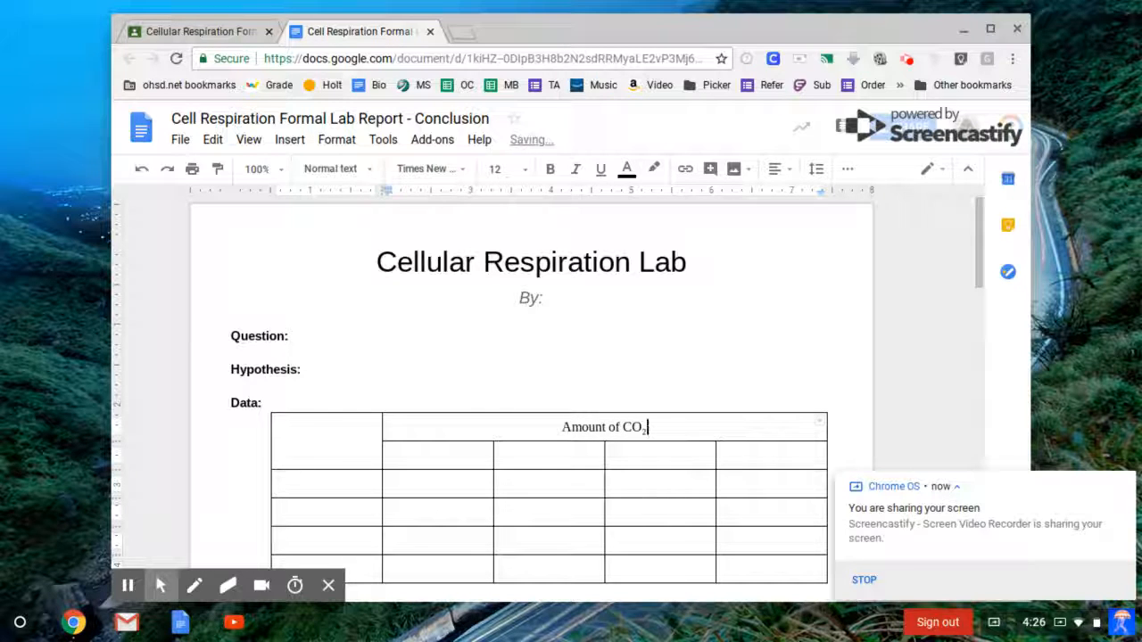
pyautogui.write('2 (p')
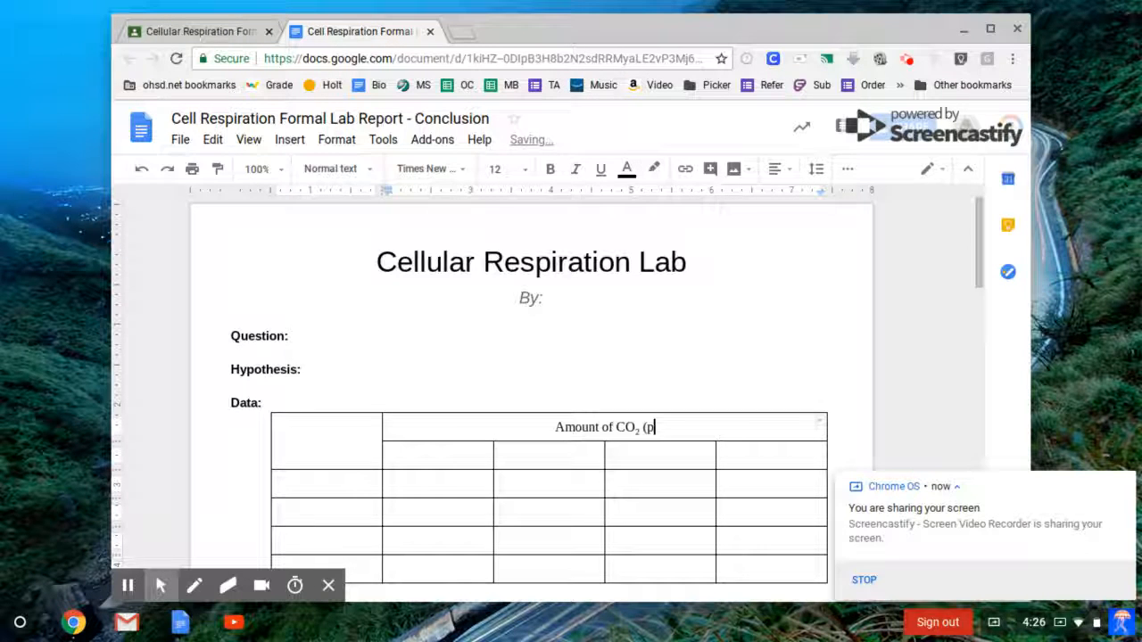
pyautogui.write('pm)')
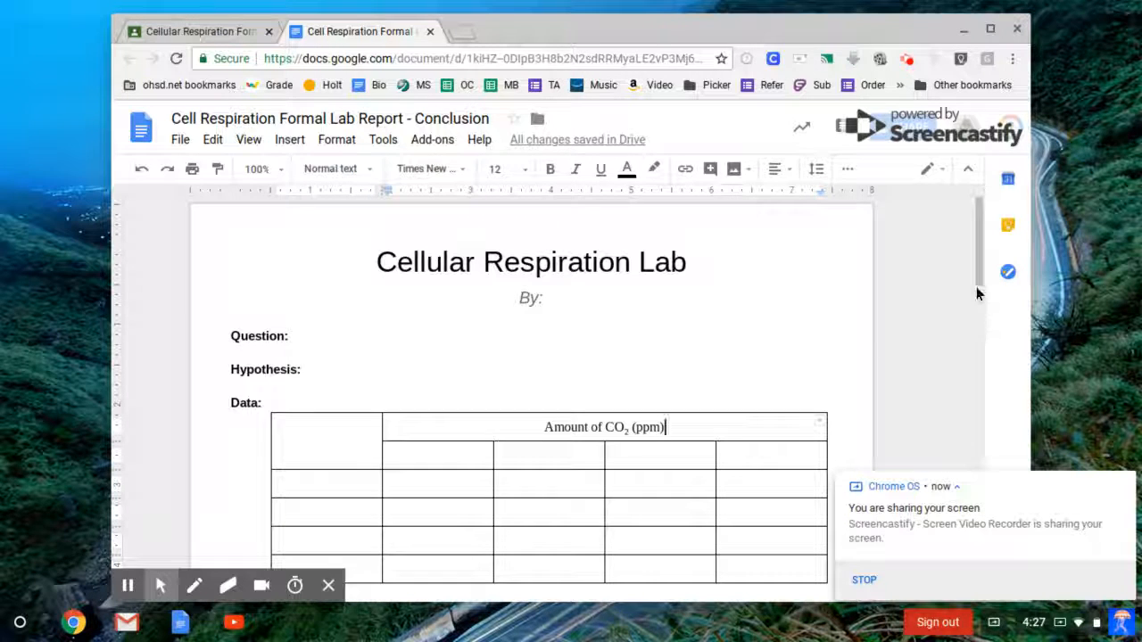
# Step: Insert a column chart on the blank line below the "Analysis (graph of averages):" heading
pyautogui.moveTo(978, 263); pyautogui.dragTo(977, 273)
pyautogui.scroll(-3, 976, 277)
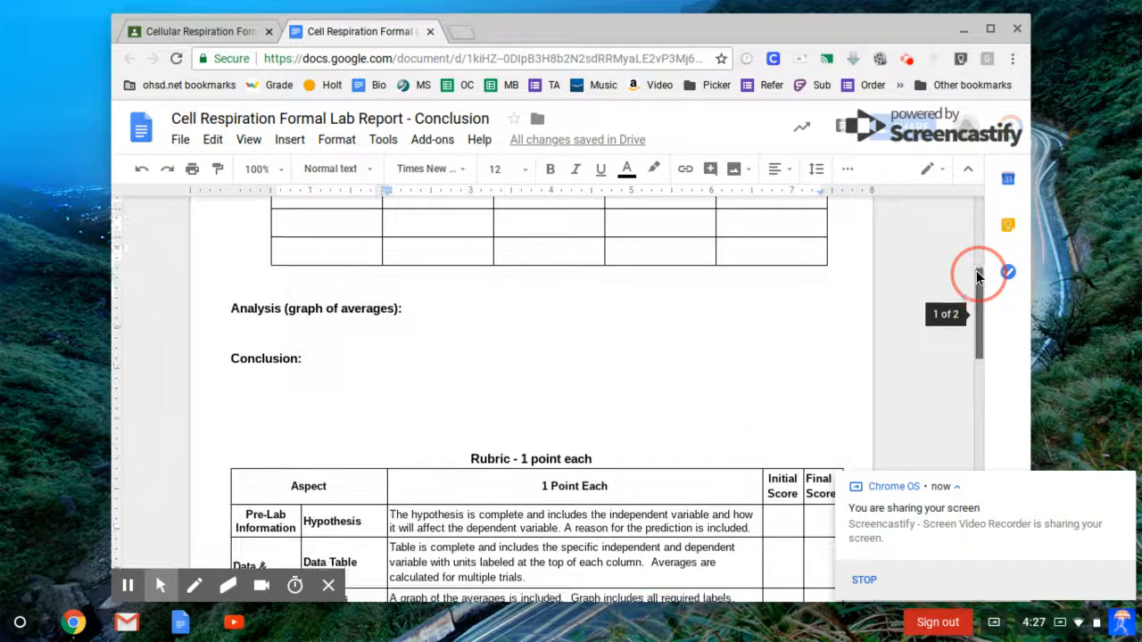
pyautogui.click(378, 326)
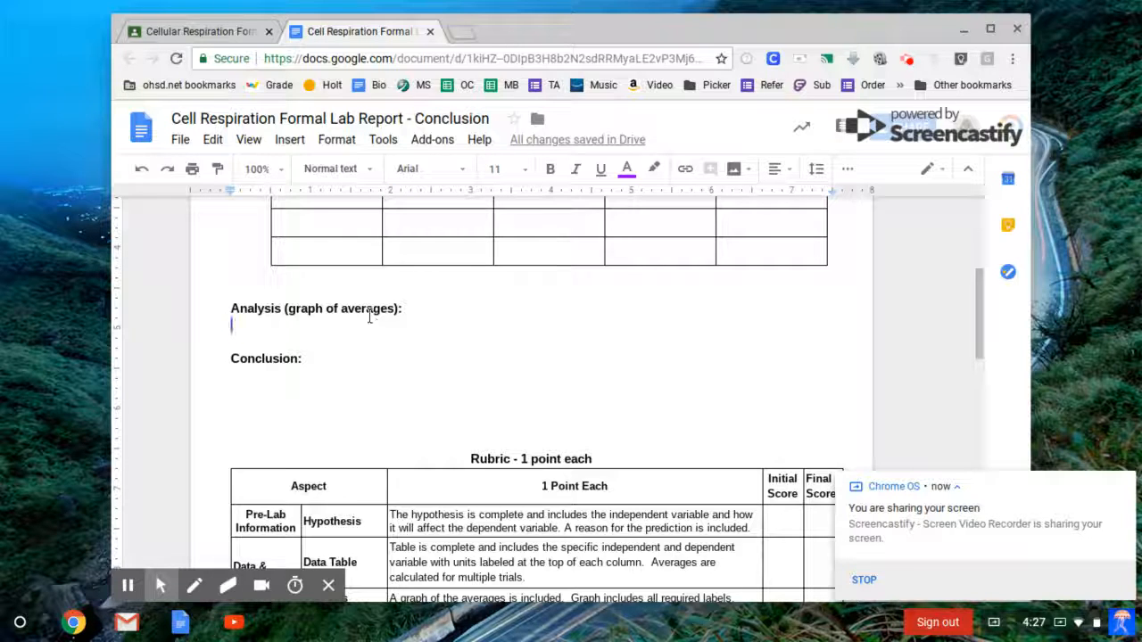
pyautogui.click(294, 141)
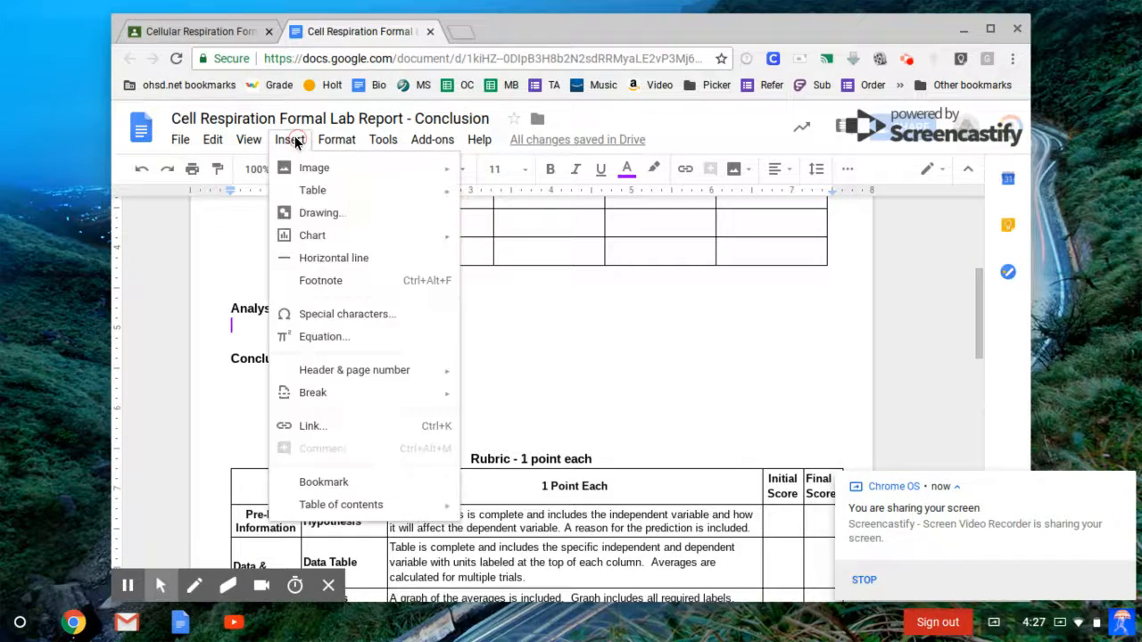
pyautogui.moveTo(318, 202)
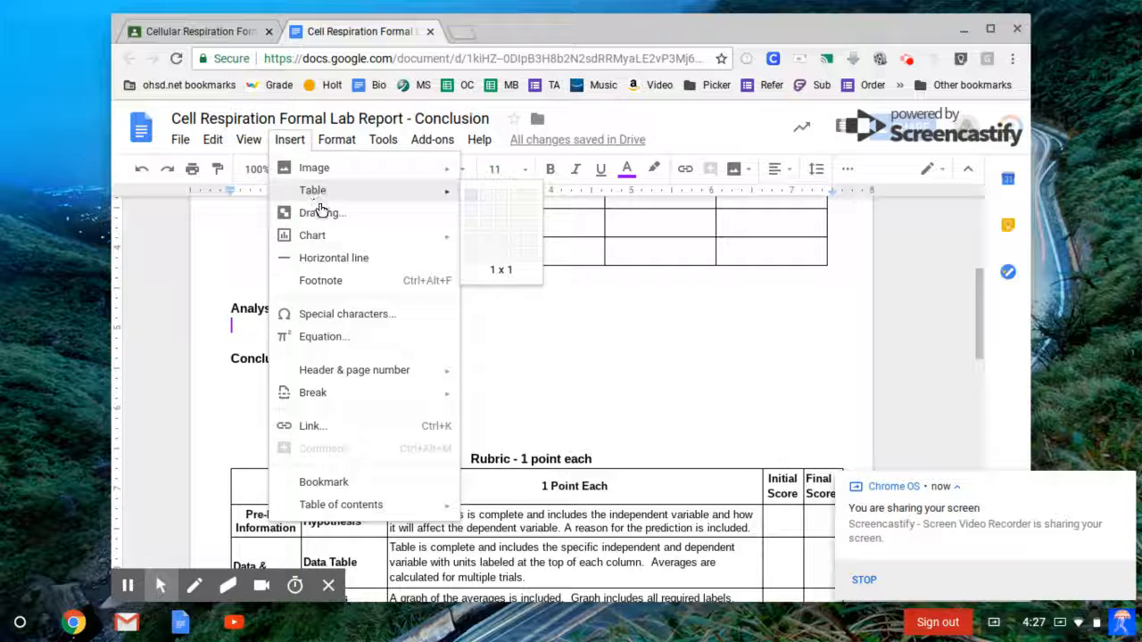
pyautogui.moveTo(327, 241)
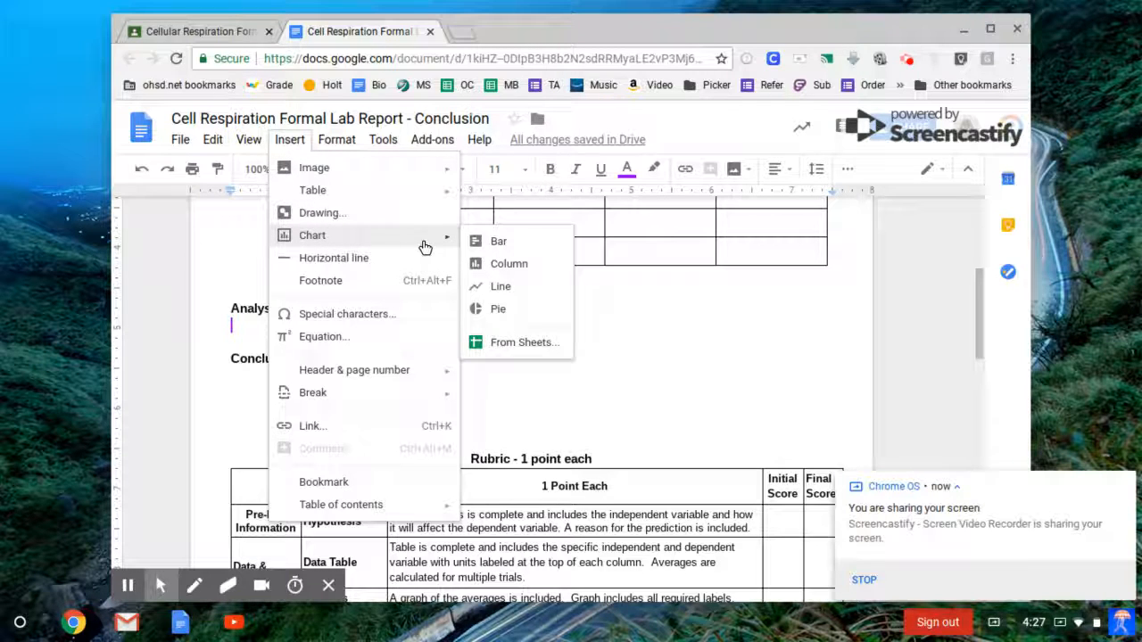
pyautogui.click(502, 272)
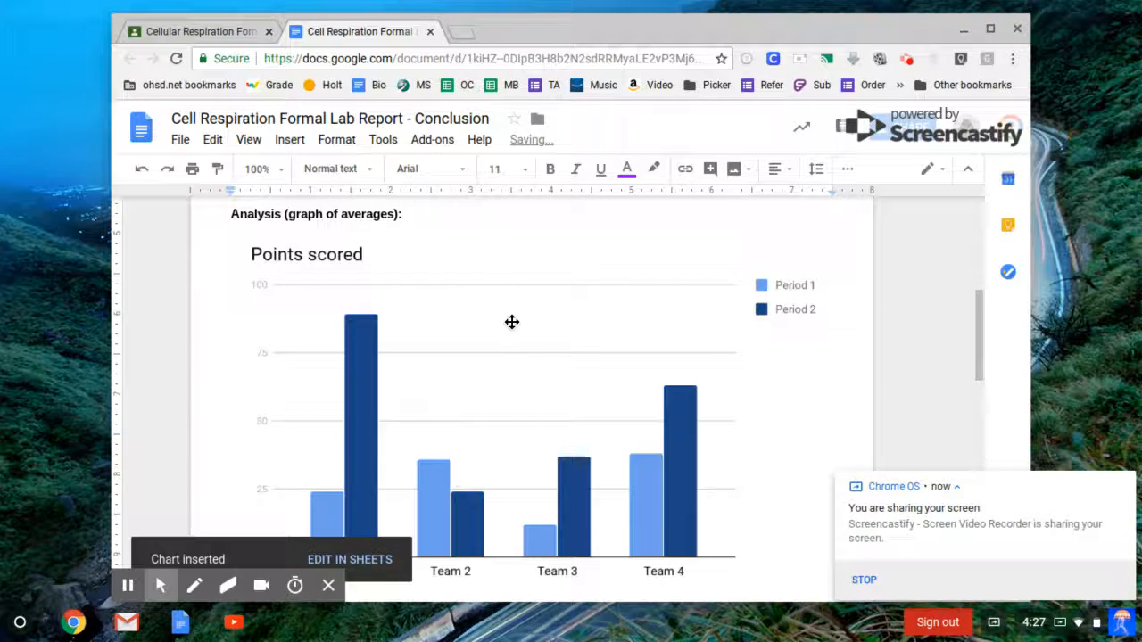
# Step: Open the linked source spreadsheet of the inserted column chart in Google Sheets
pyautogui.click(511, 322)
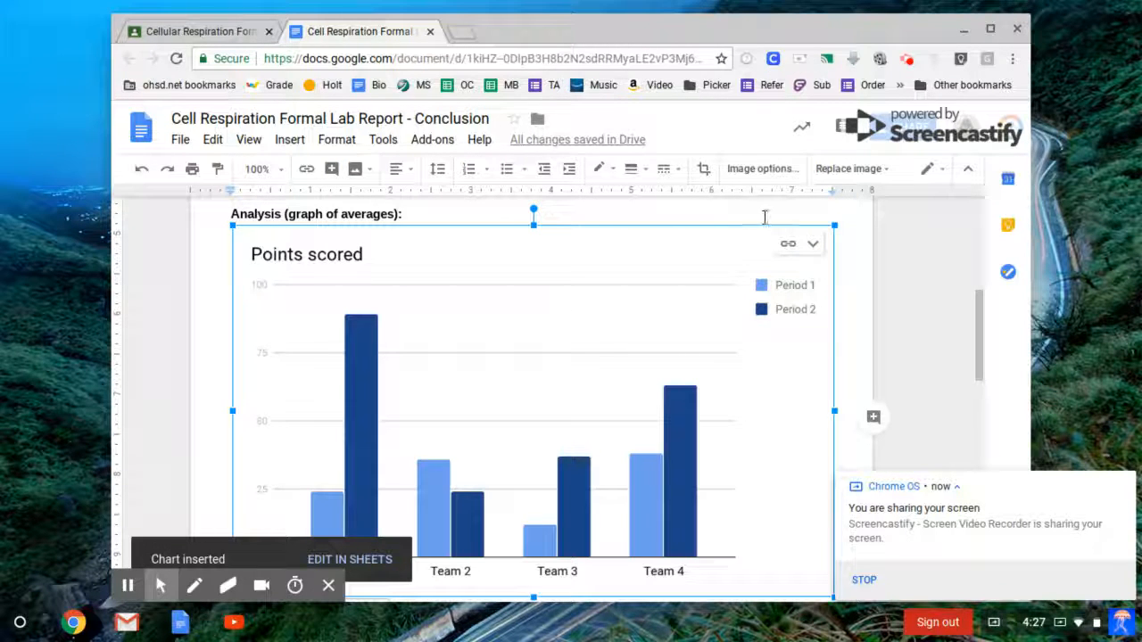
pyautogui.click(786, 245)
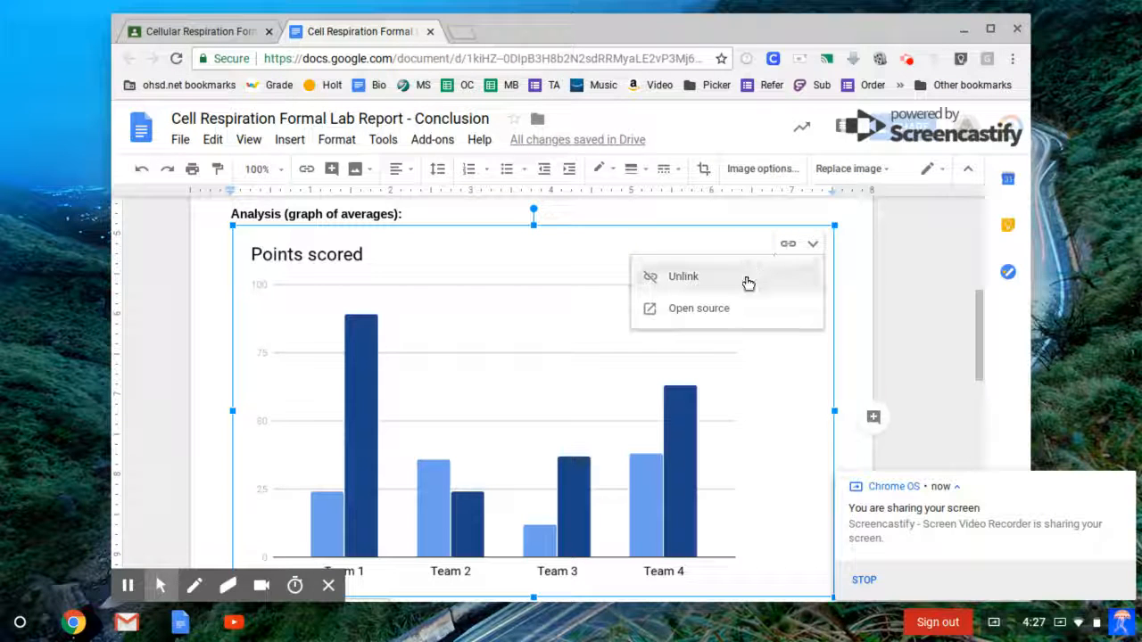
pyautogui.click(717, 312)
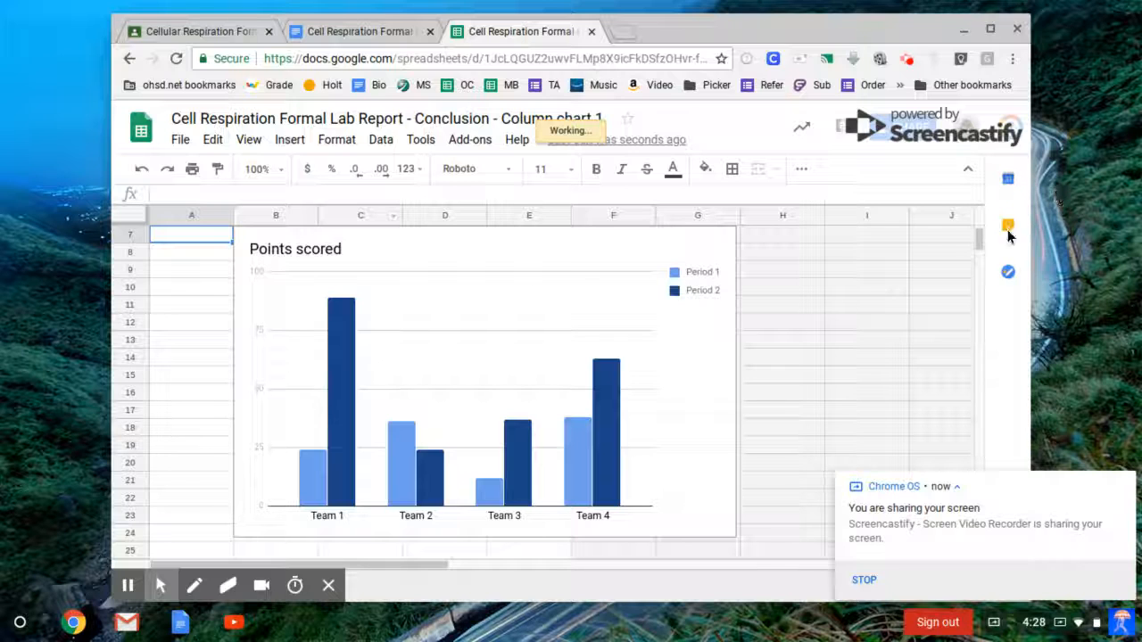
# Step: Enter "Type of Exercise" in cell A1 as the heading of the chart data's first column
pyautogui.click(980, 240)
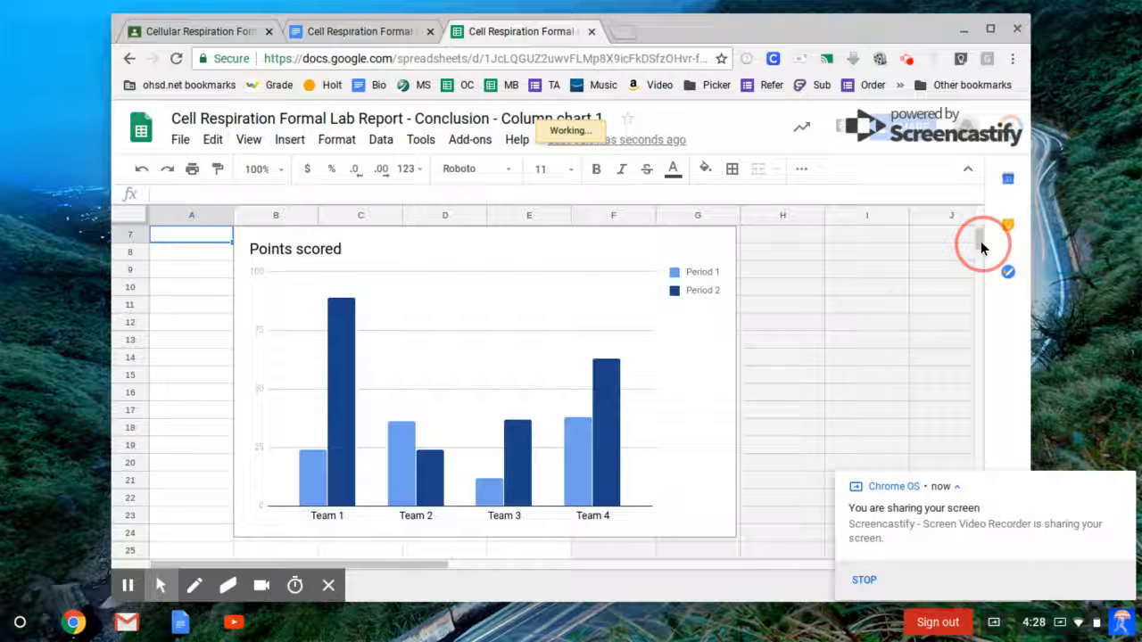
pyautogui.moveTo(981, 240); pyautogui.dragTo(980, 225)
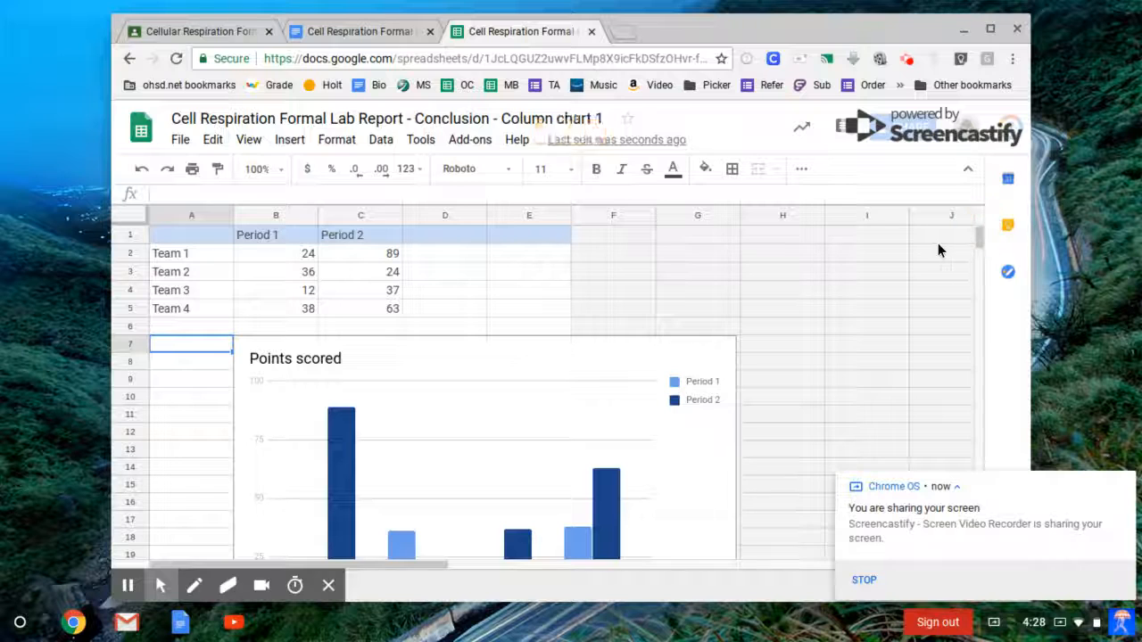
pyautogui.click(189, 234)
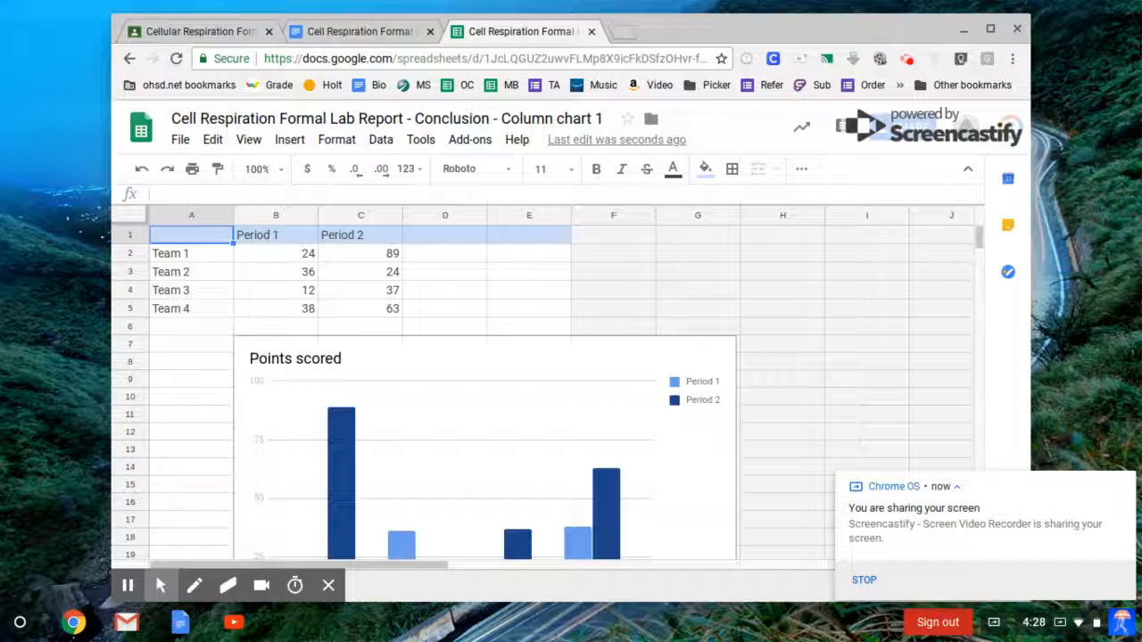
pyautogui.write('Type of')
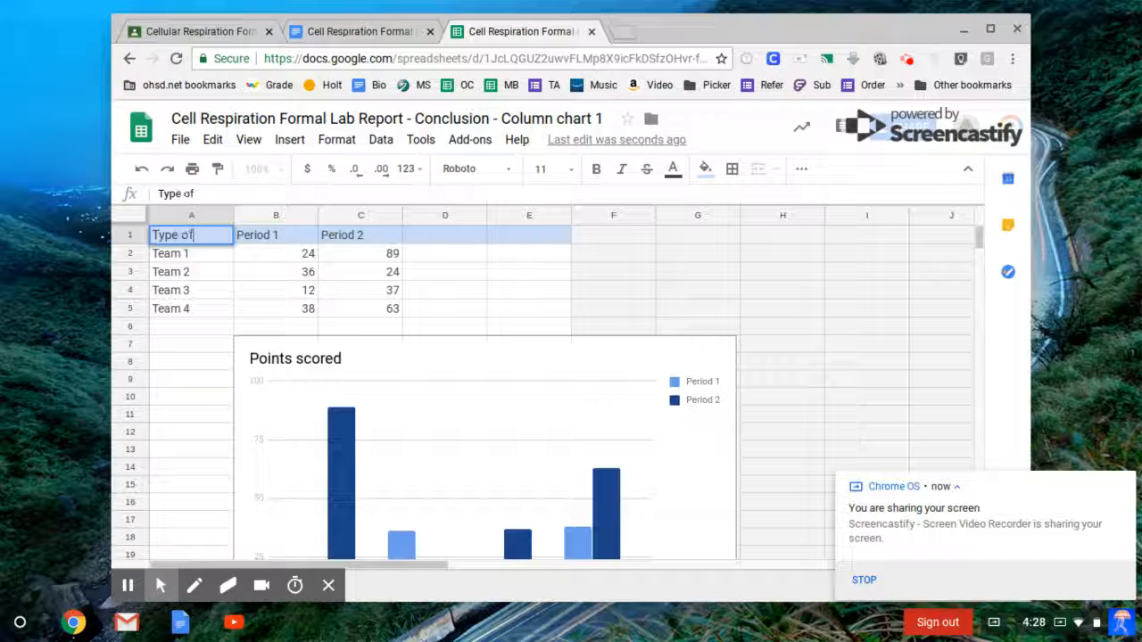
pyautogui.write(' Exercise')
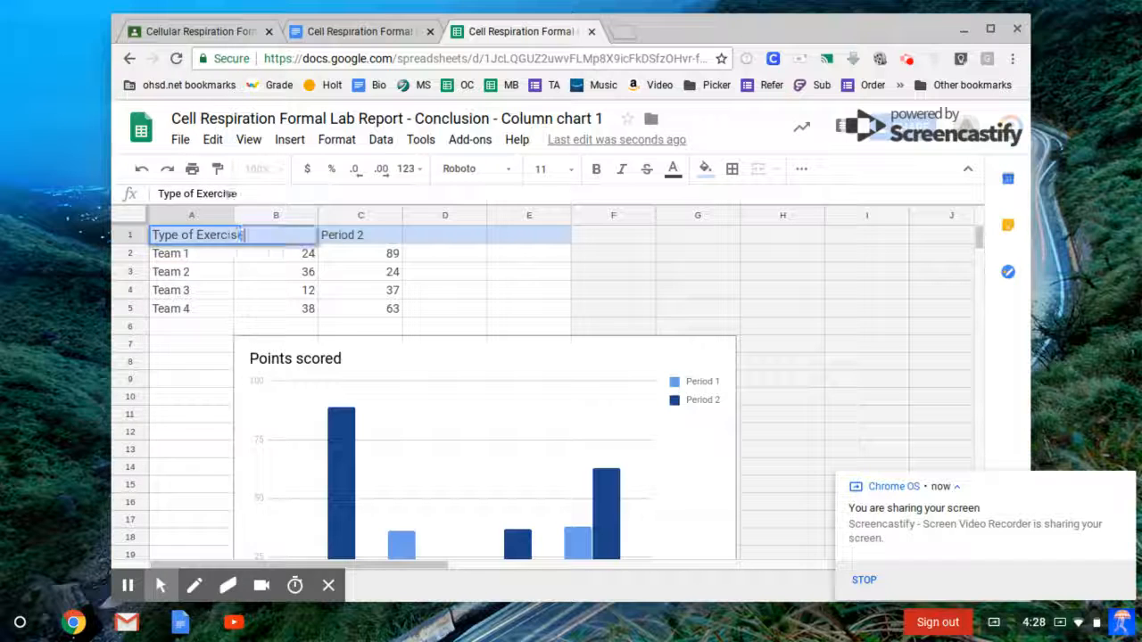
pyautogui.press('Tab')
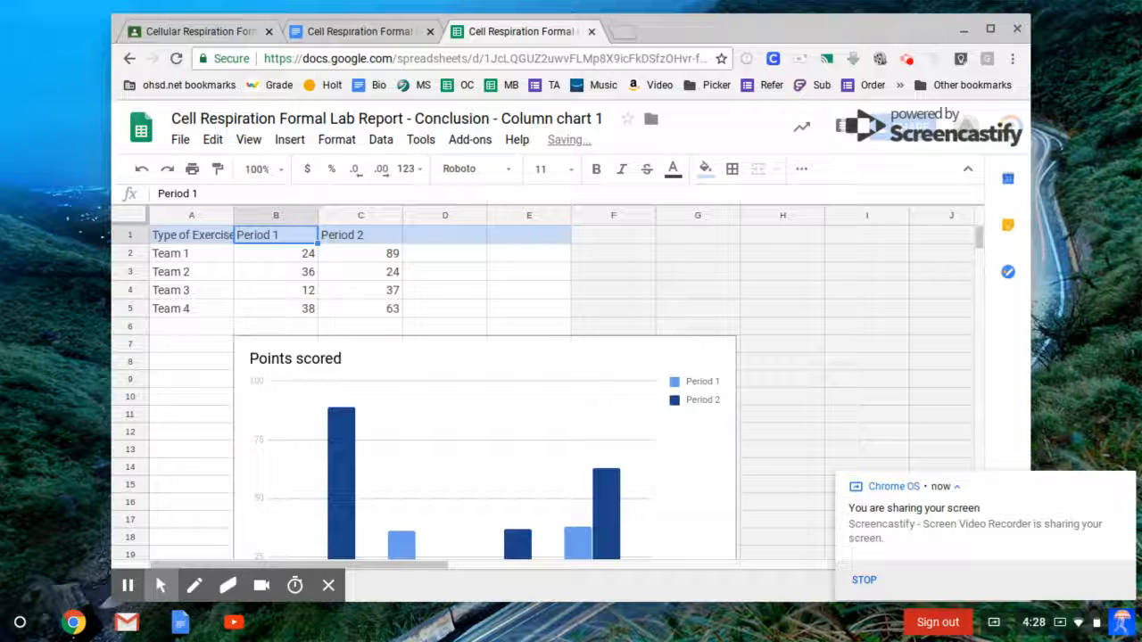
# Step: Replace the Period 1 heading in B1 with "Average amount of CO2" and delete the Period 2 column
pyautogui.write('Averag')
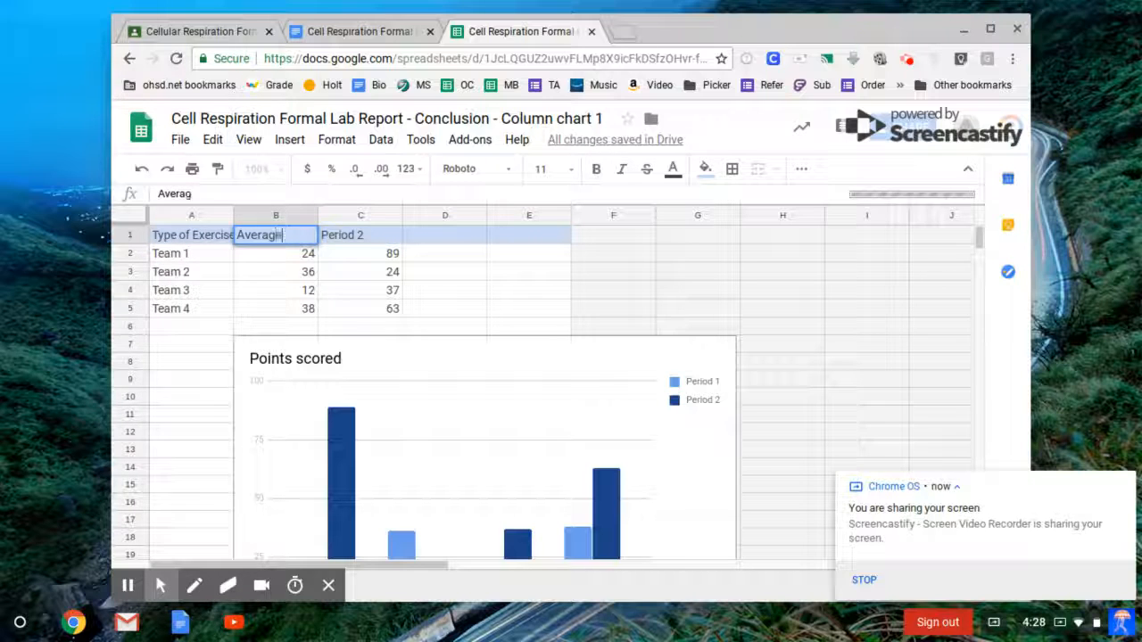
pyautogui.write('e am')
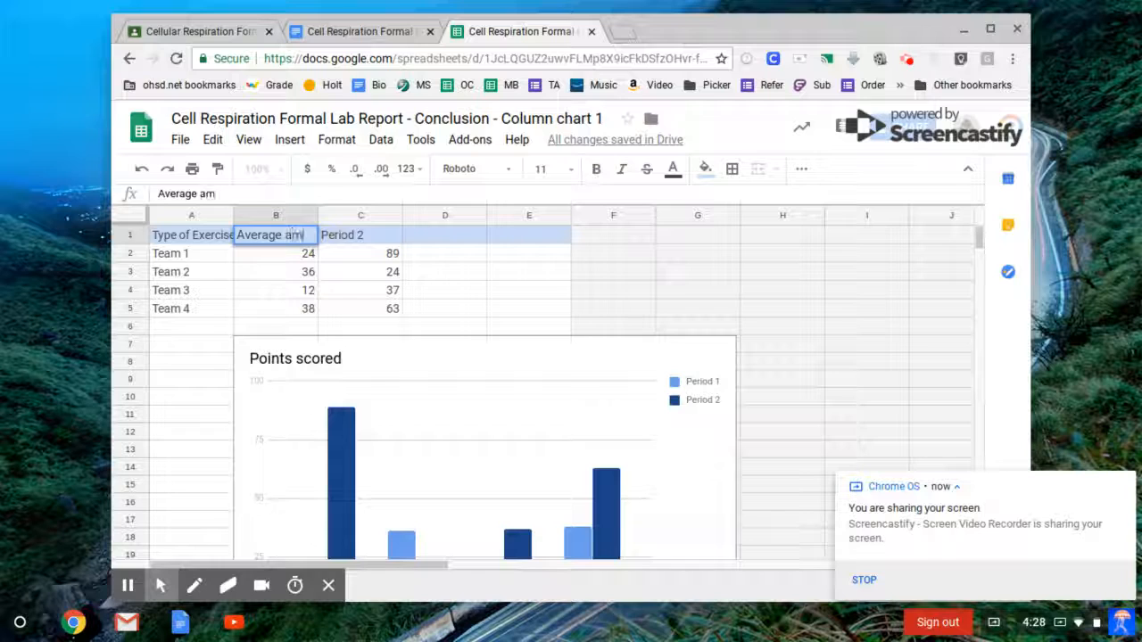
pyautogui.write('ount of CO2')
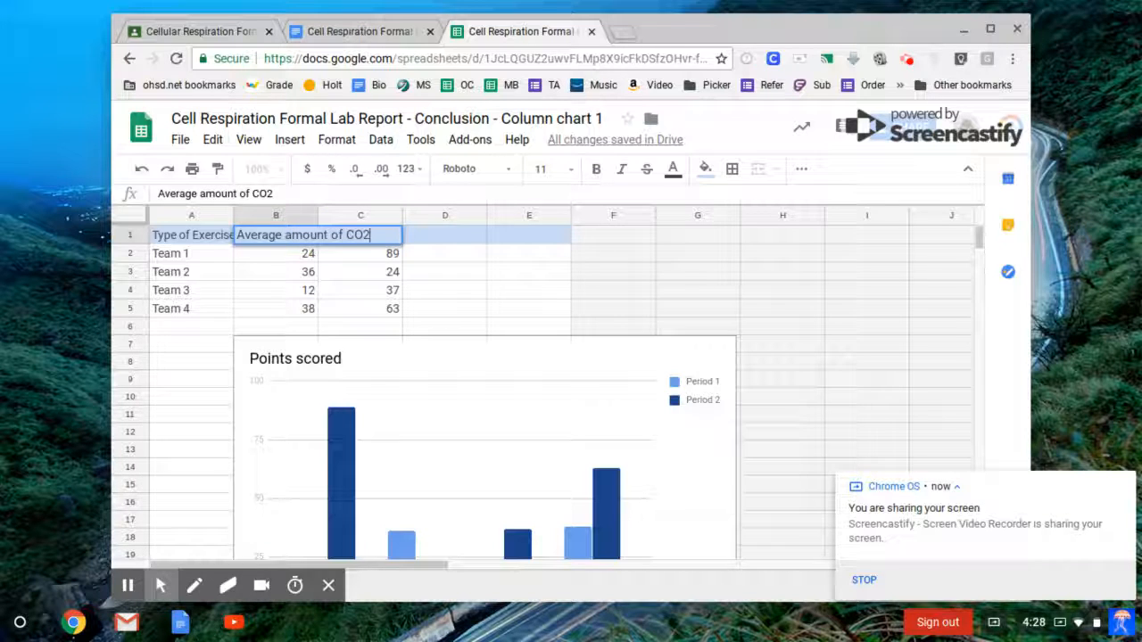
pyautogui.click(245, 276)
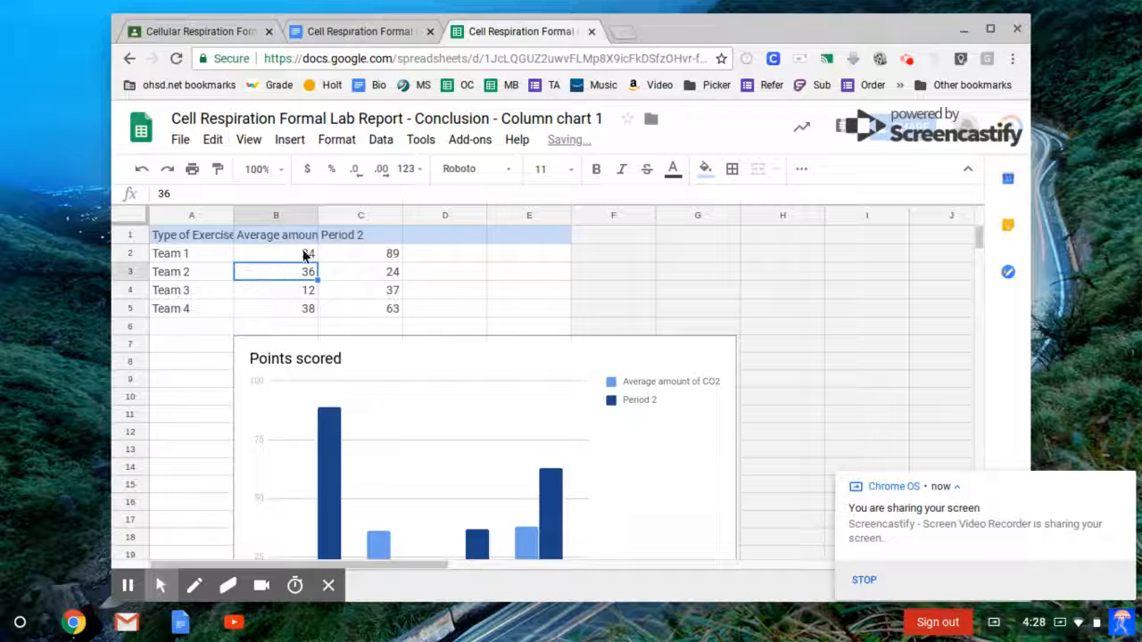
pyautogui.click(393, 221)
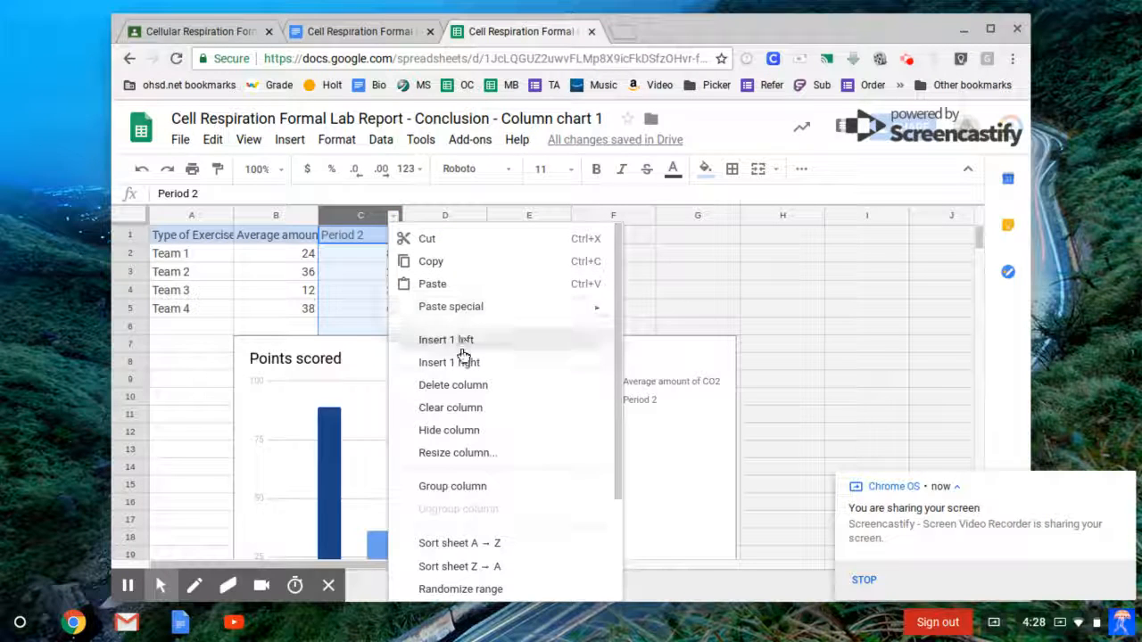
pyautogui.click(465, 386)
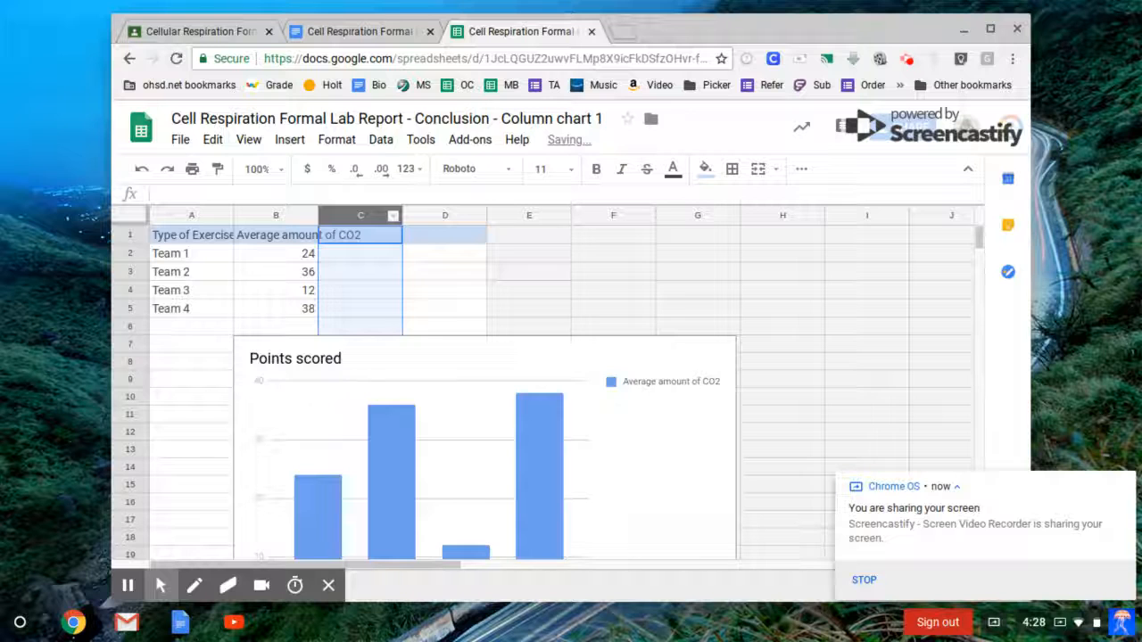
# Step: Relabel cells A2 to A4 as "Resting", "Jumping Jacks" and "Lunges"
pyautogui.click(185, 255)
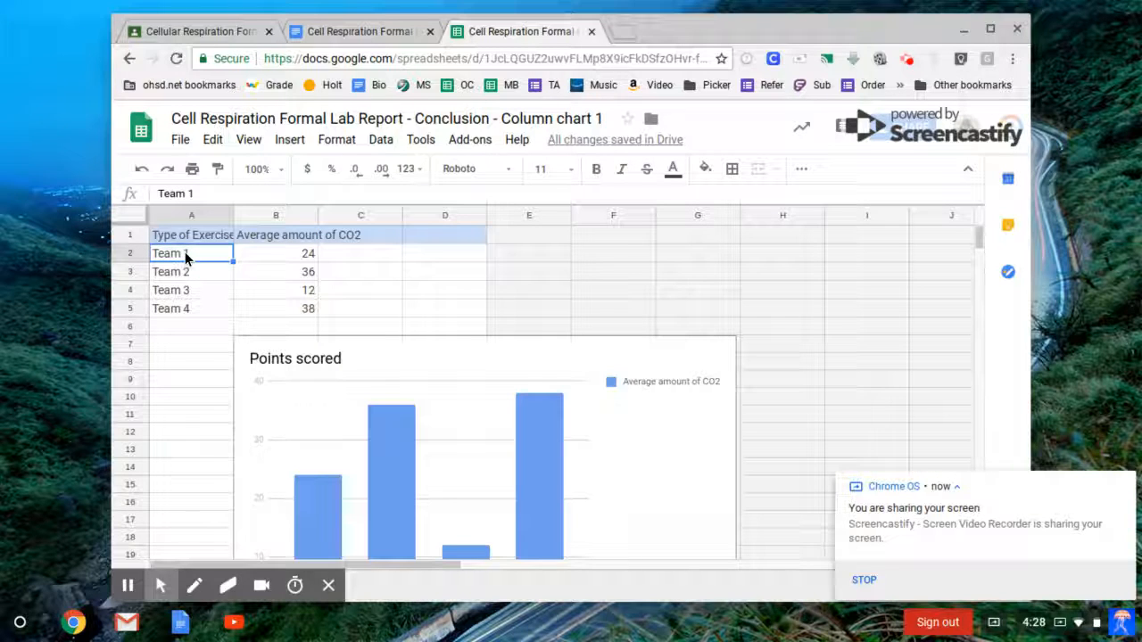
pyautogui.write('Resting')
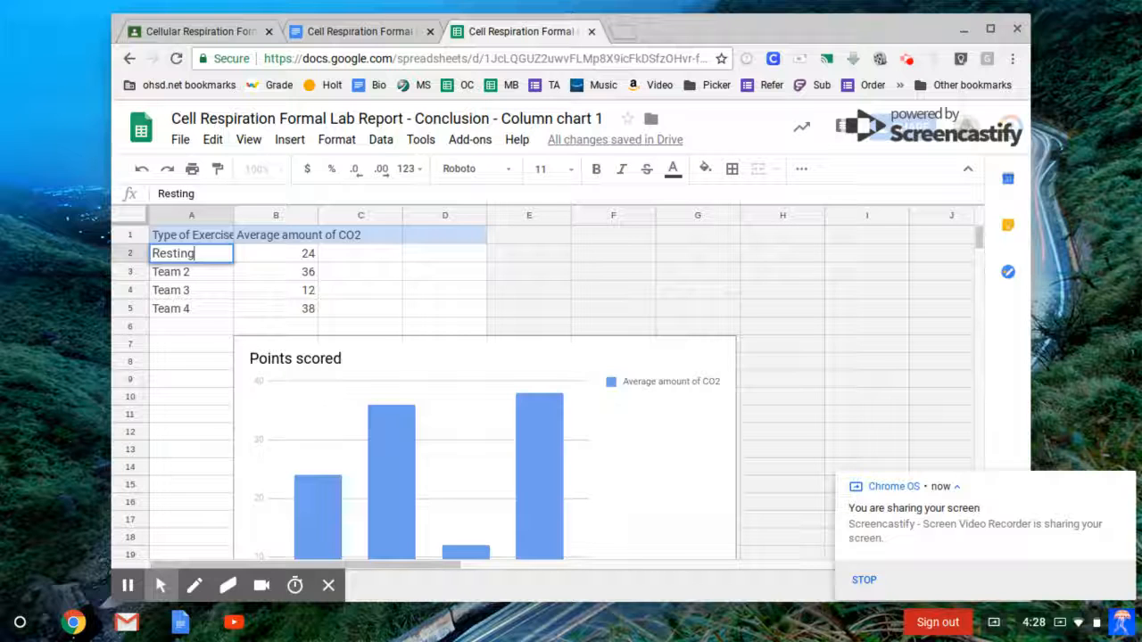
pyautogui.press('Return')
pyautogui.write('Jumpin')
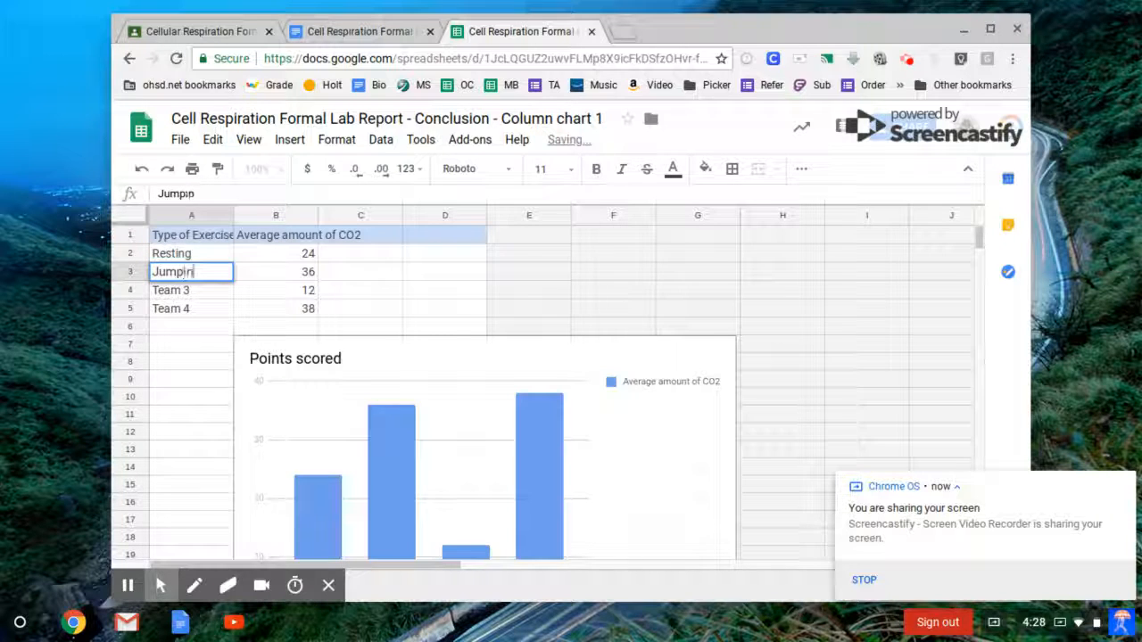
pyautogui.write('g Jacks')
pyautogui.press('Return')
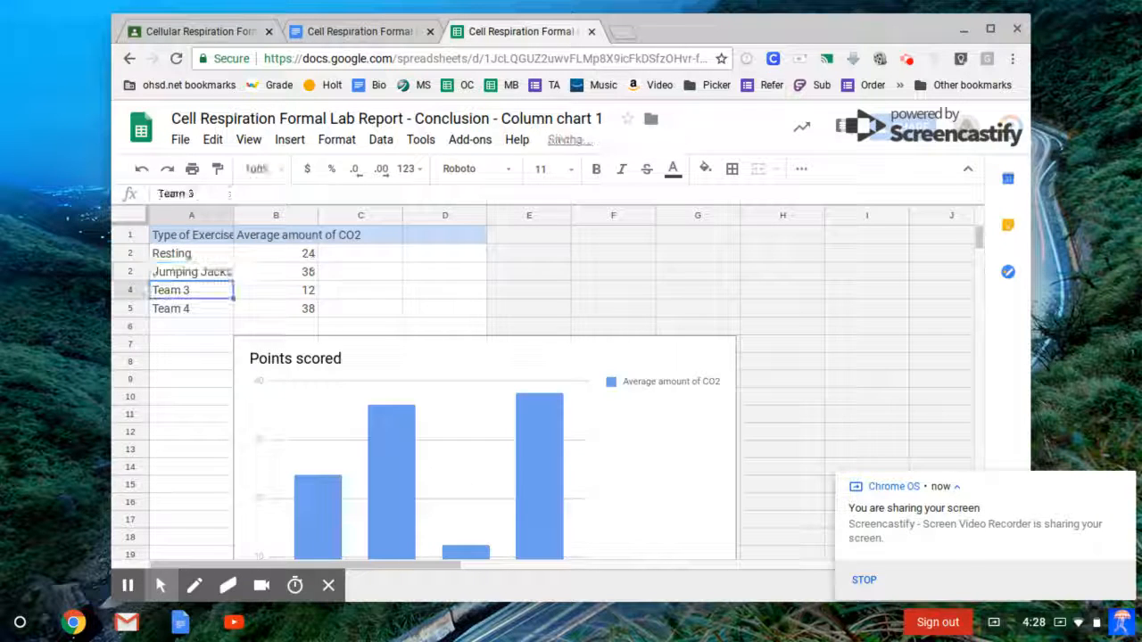
pyautogui.write('Lunges')
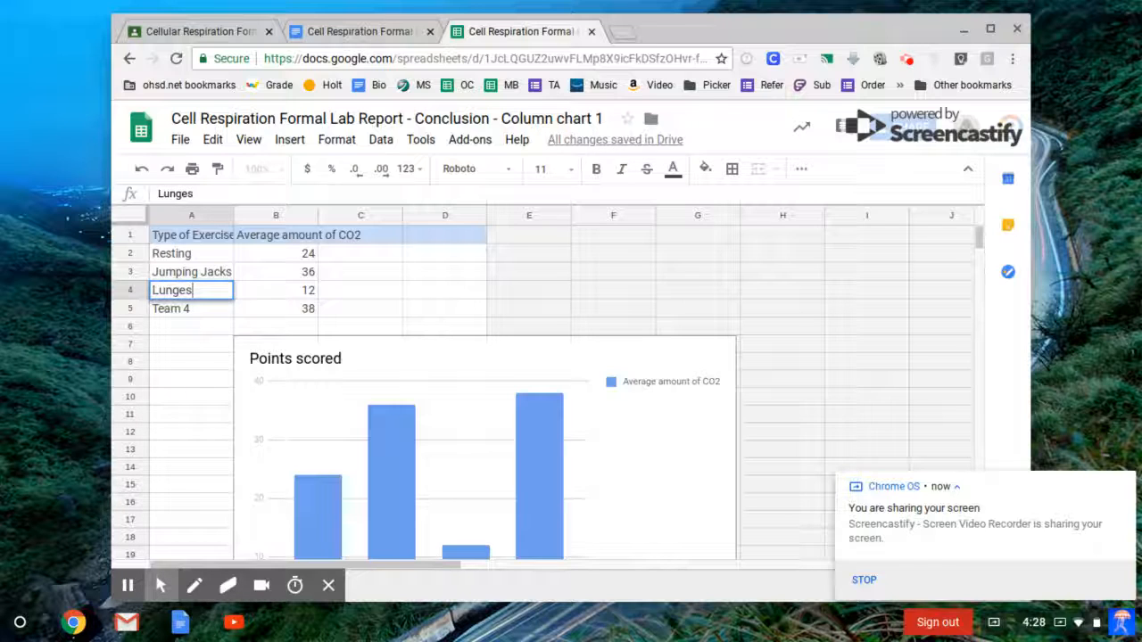
pyautogui.press('Return')
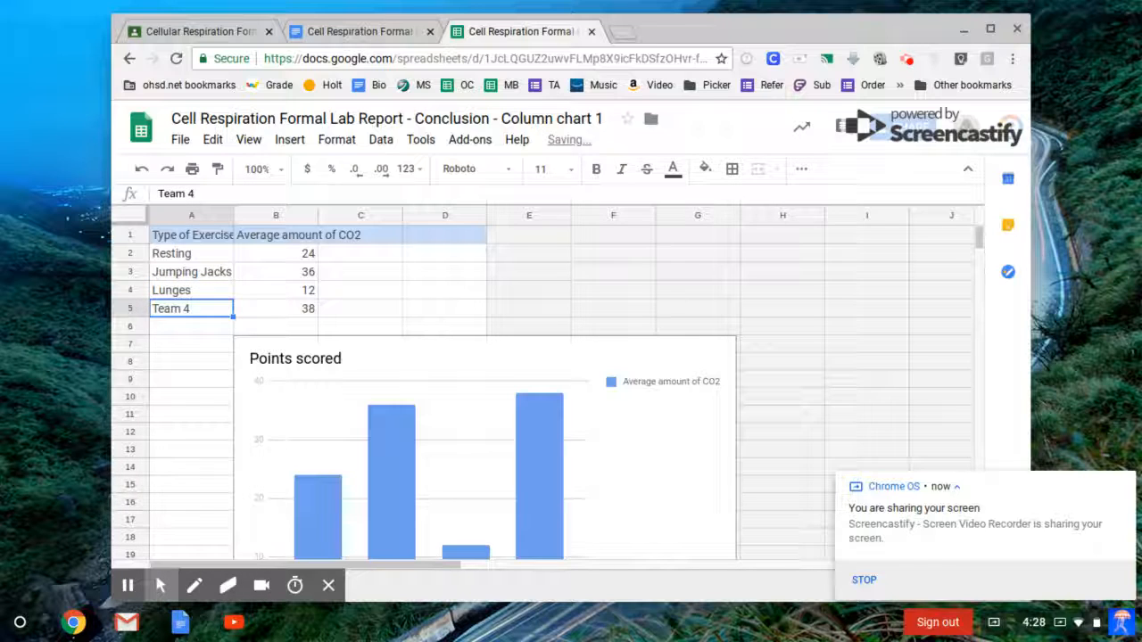
# Step: Relabel cell A5 as "Sit-ups" and set the CO2 averages in B2 to B5 to 542, 567, 532 and 515
pyautogui.write('Sit')
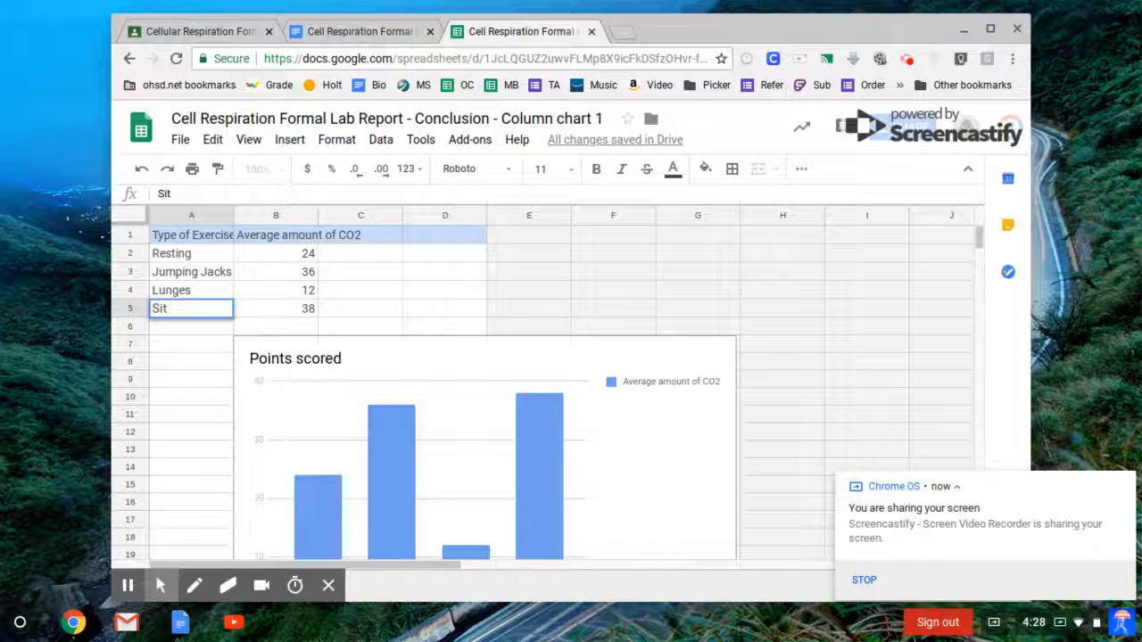
pyautogui.write('-ups')
pyautogui.click(274, 252)
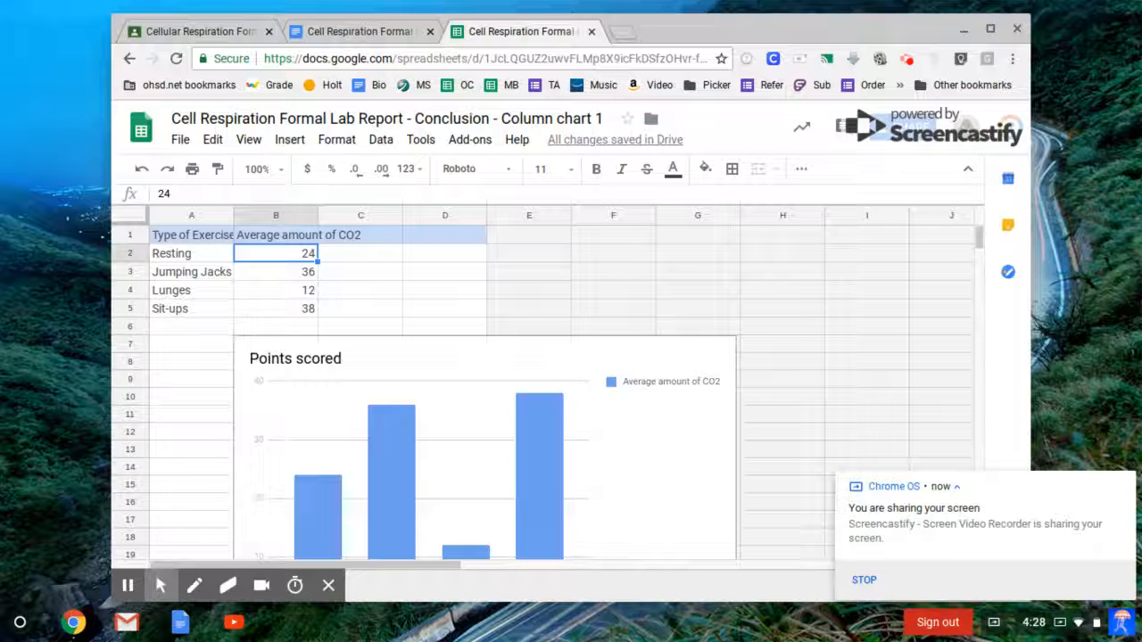
pyautogui.write('542')
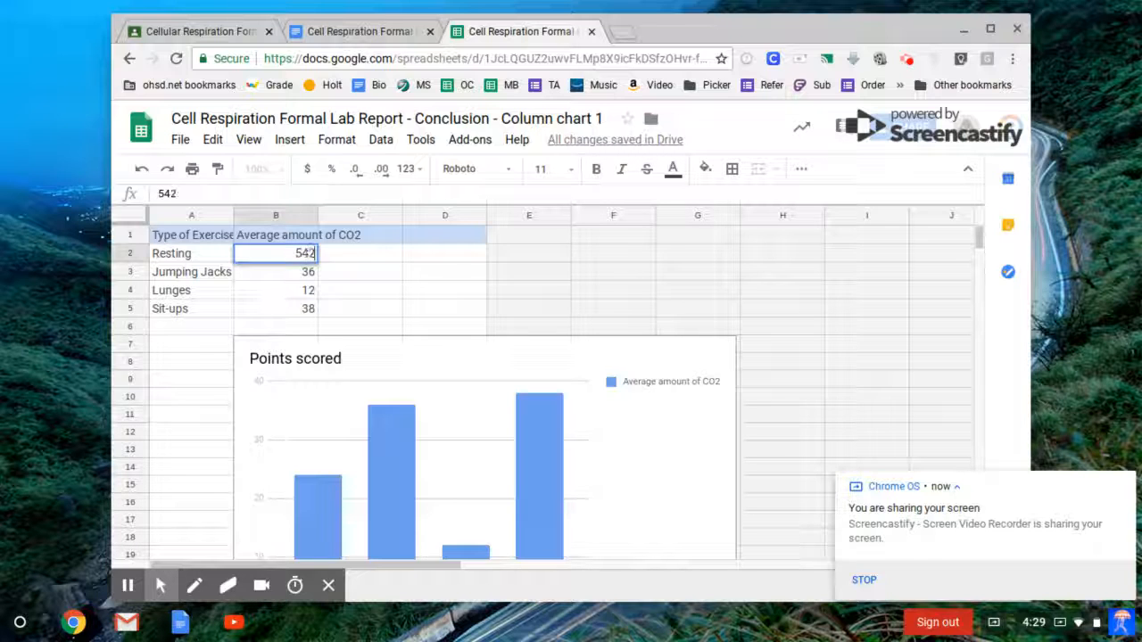
pyautogui.press('Return')
pyautogui.write('567')
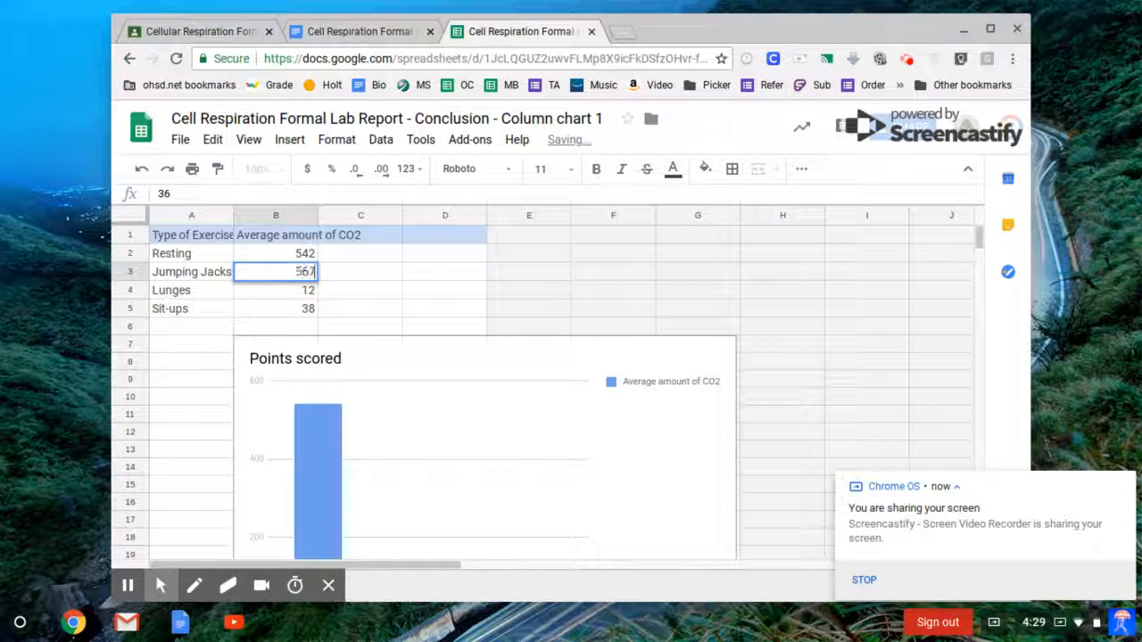
pyautogui.press('Return')
pyautogui.write('532')
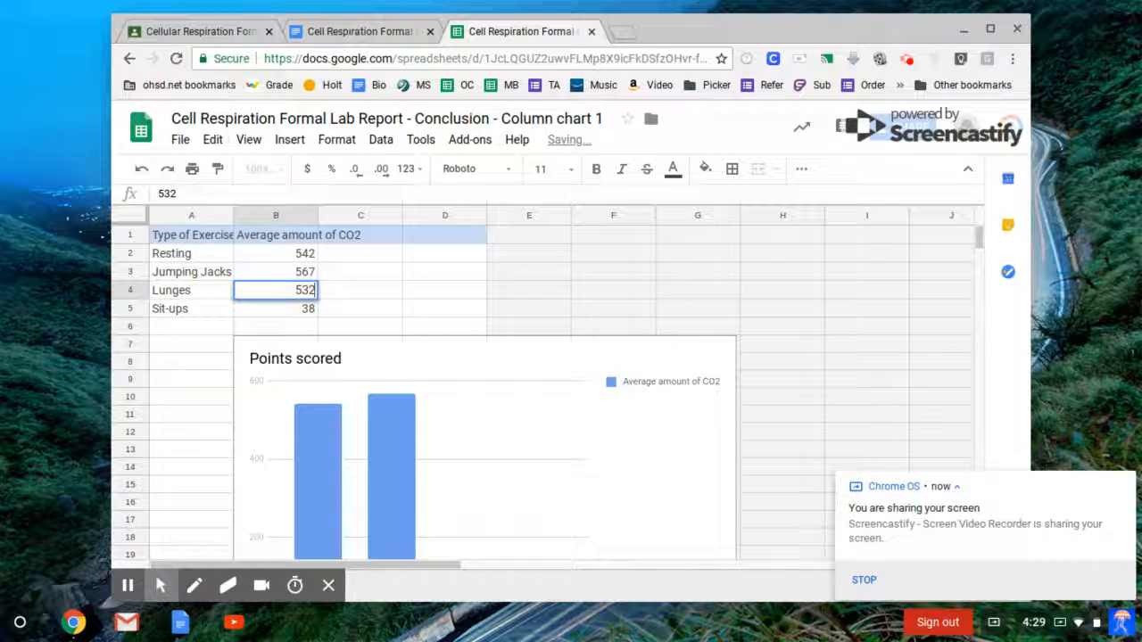
pyautogui.press('Return')
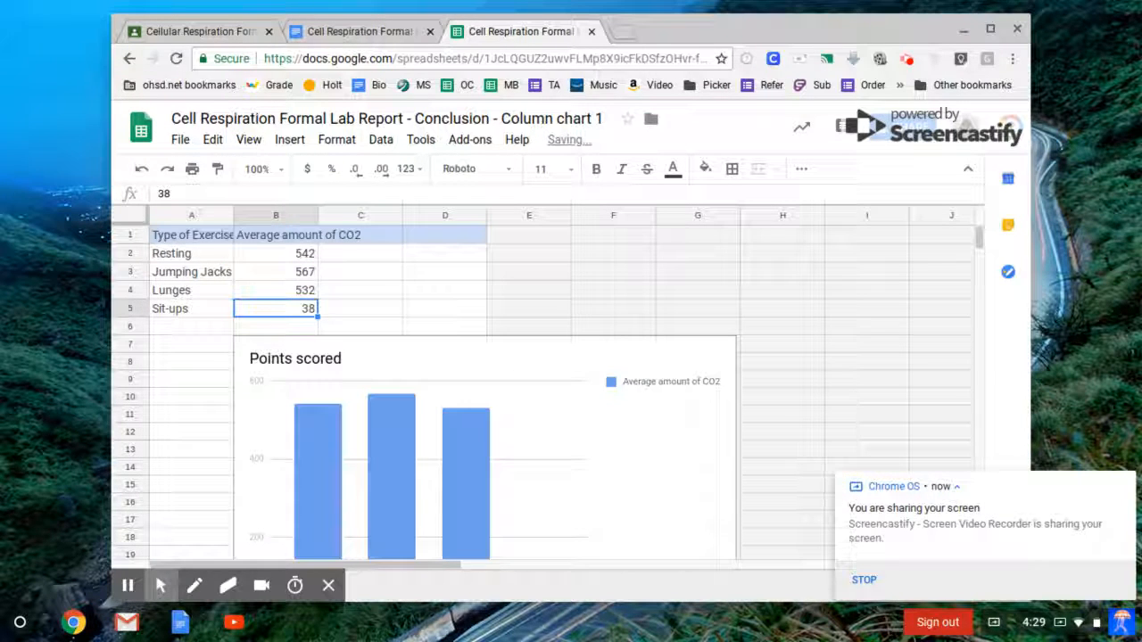
pyautogui.write('5')
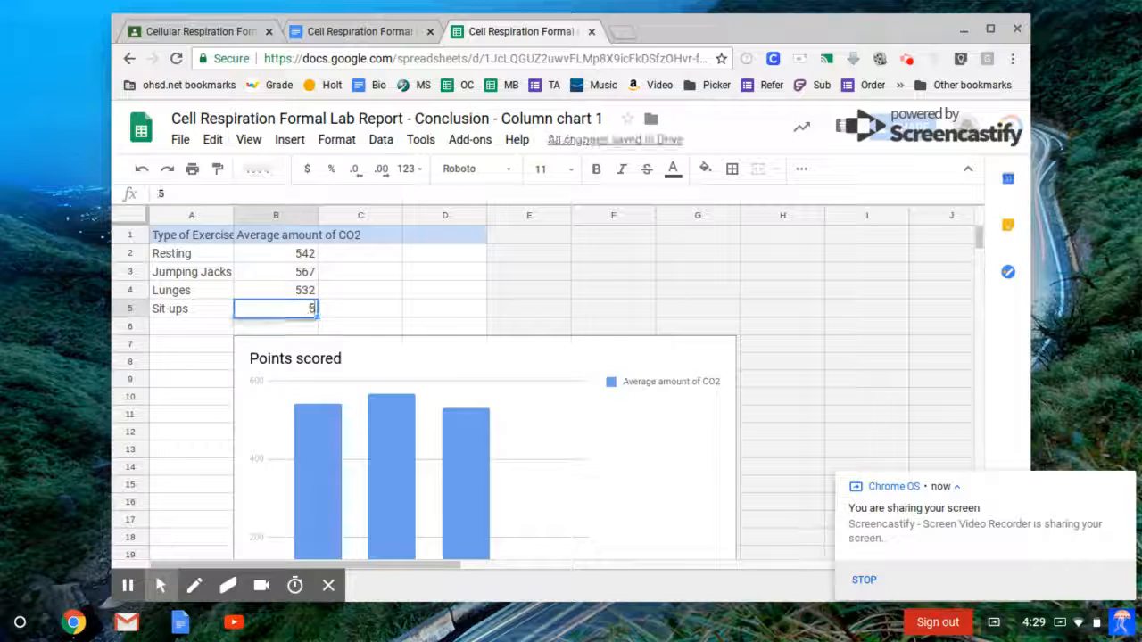
pyautogui.write('15')
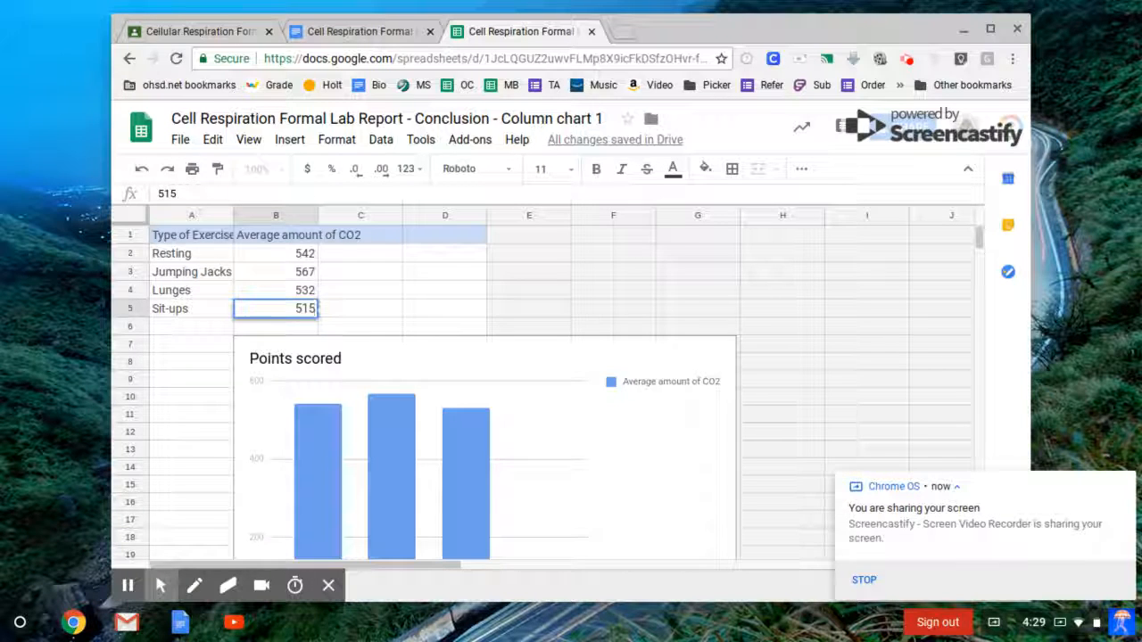
pyautogui.press('Return')
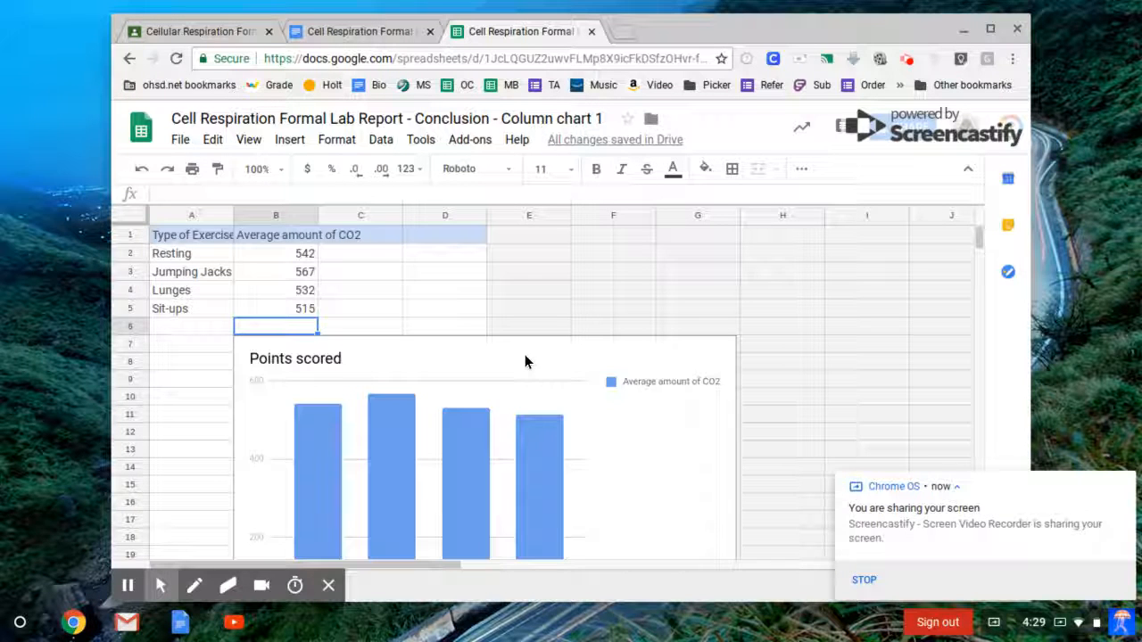
# Step: Open the column chart for editing and change its chart title to "Cellular Respiration Lab"
pyautogui.click(480, 353)
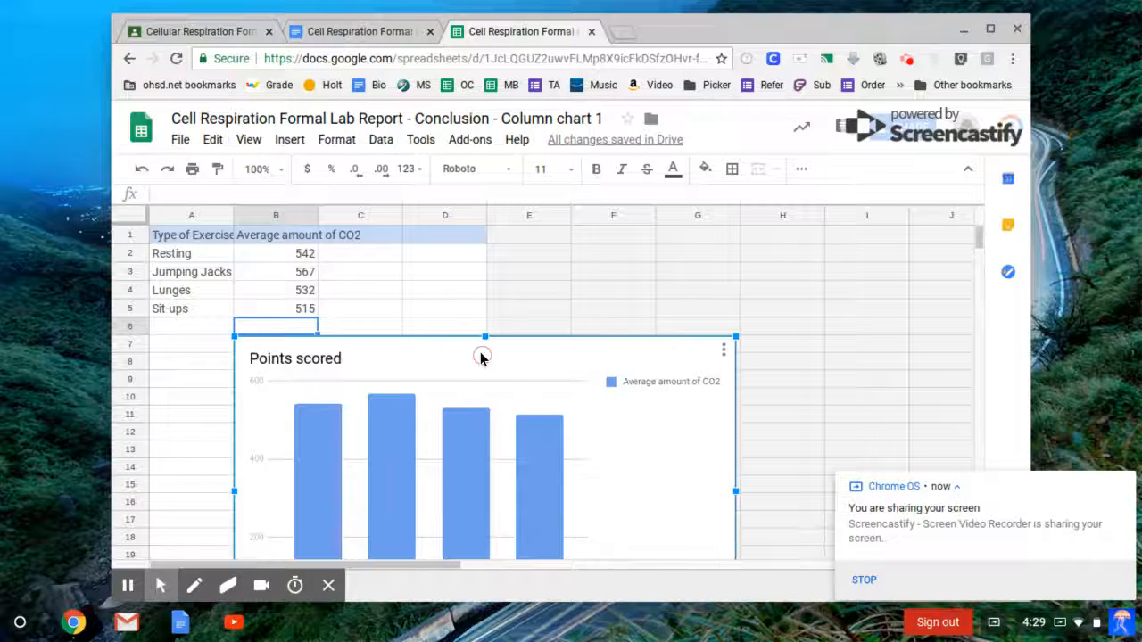
pyautogui.click(723, 351)
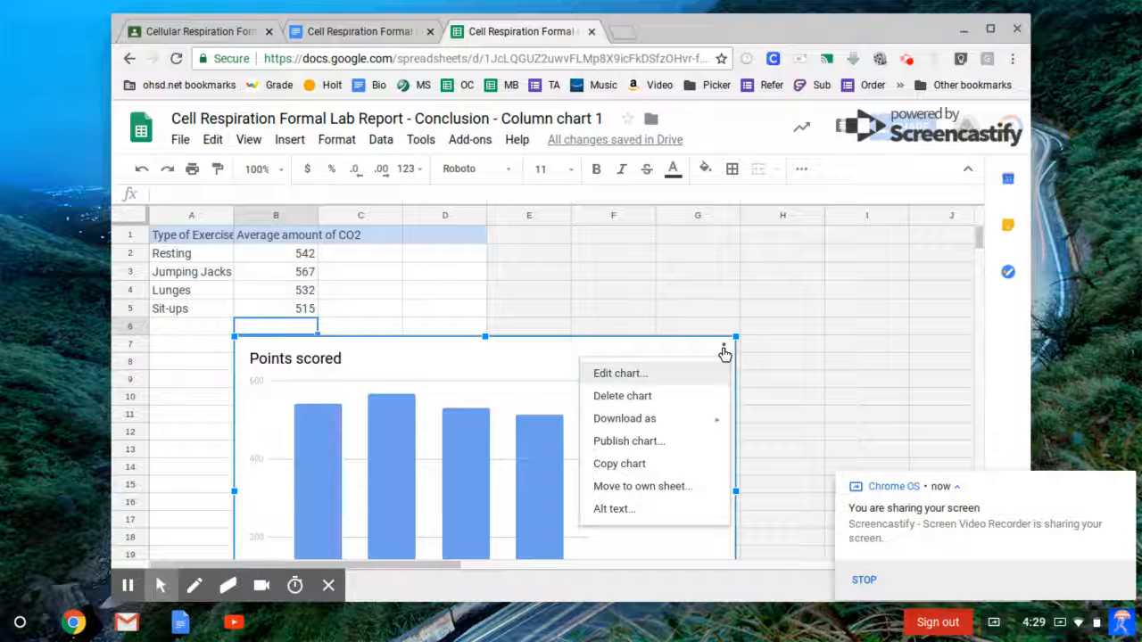
pyautogui.click(666, 377)
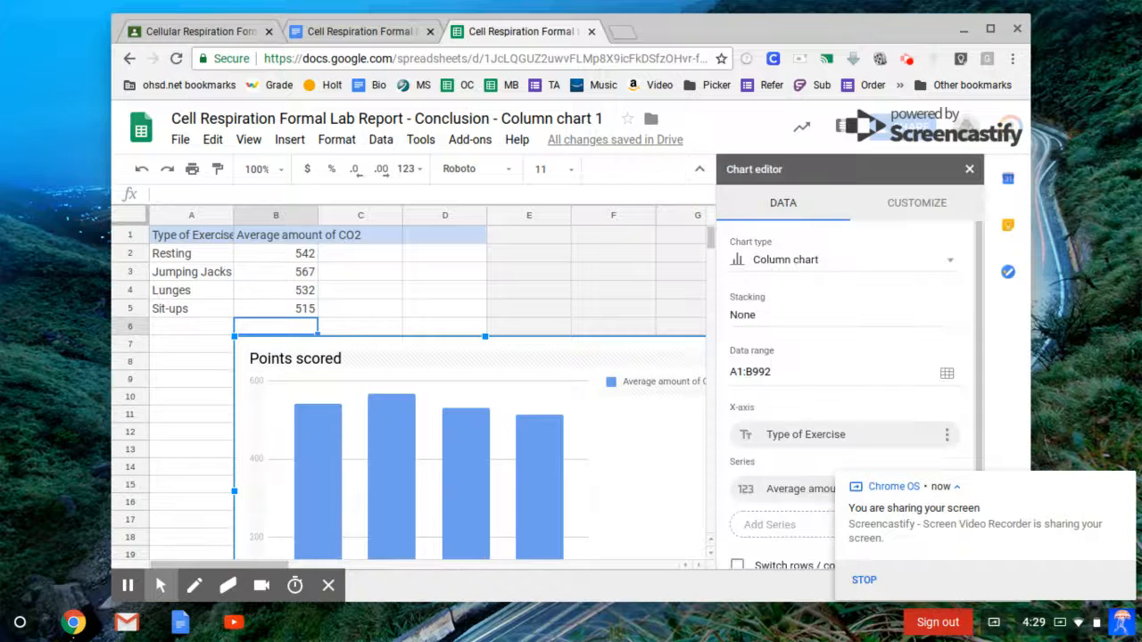
pyautogui.click(918, 208)
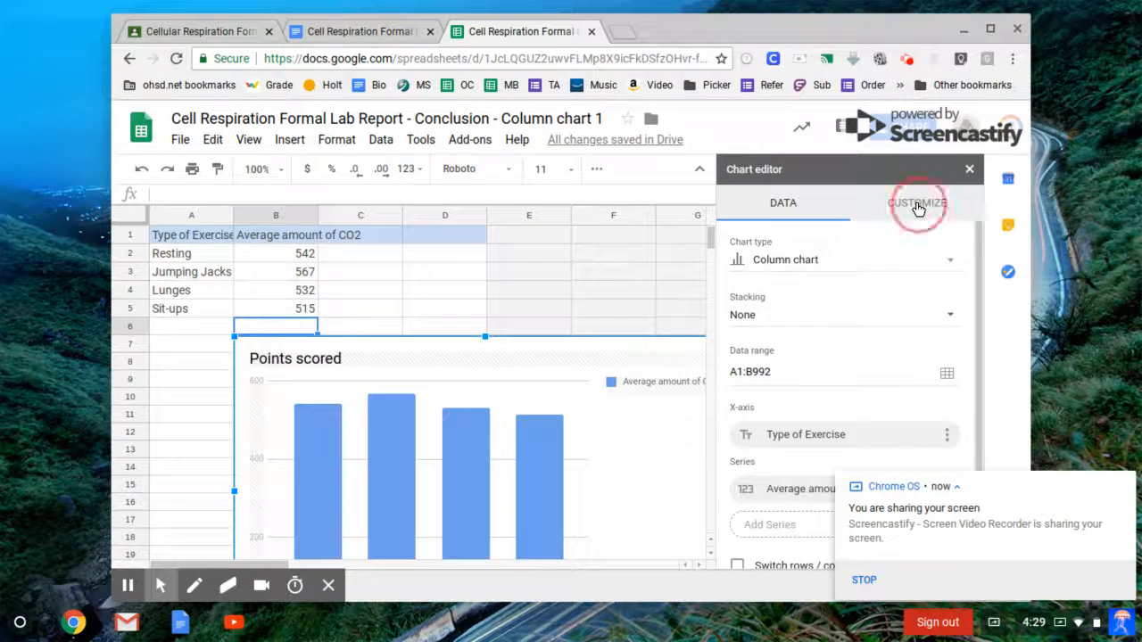
pyautogui.click(815, 275)
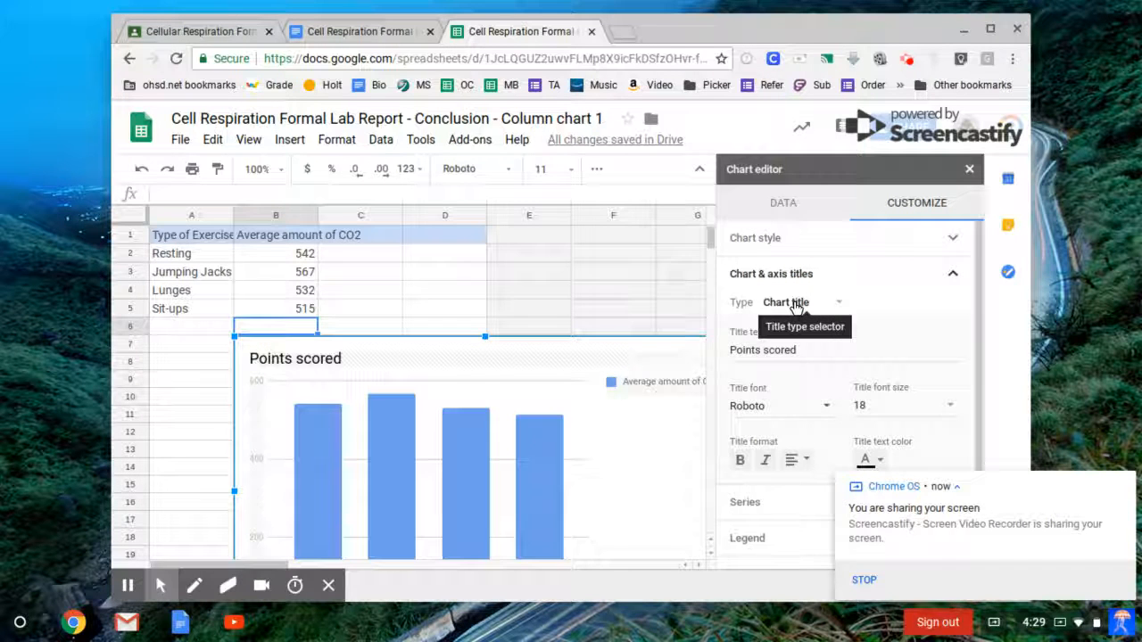
pyautogui.tripleClick(766, 351)
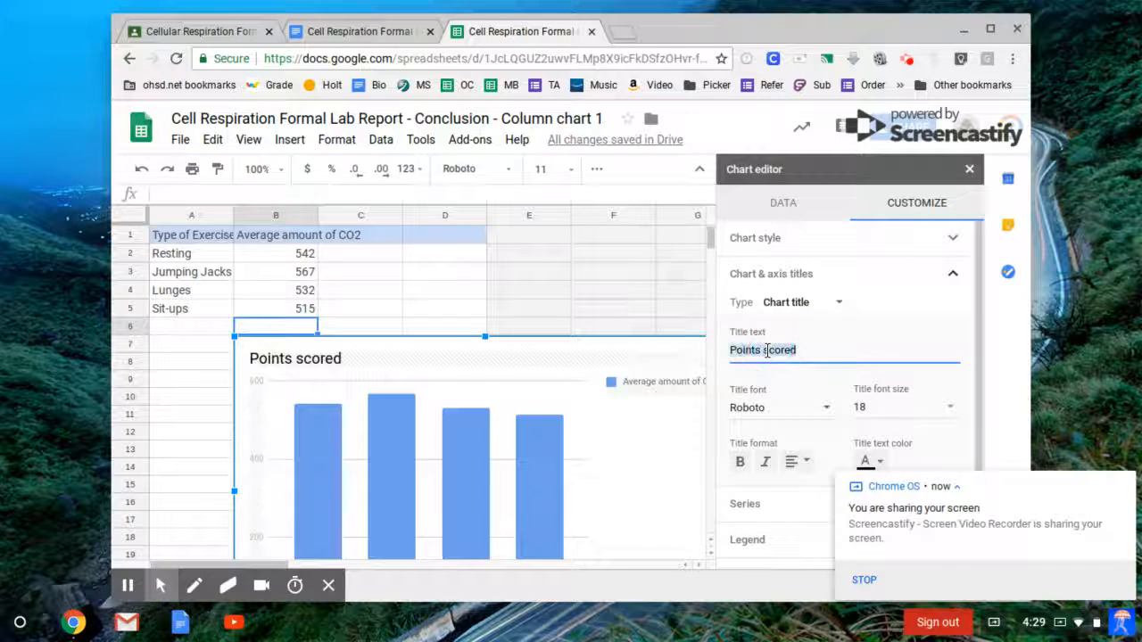
pyautogui.write('C')
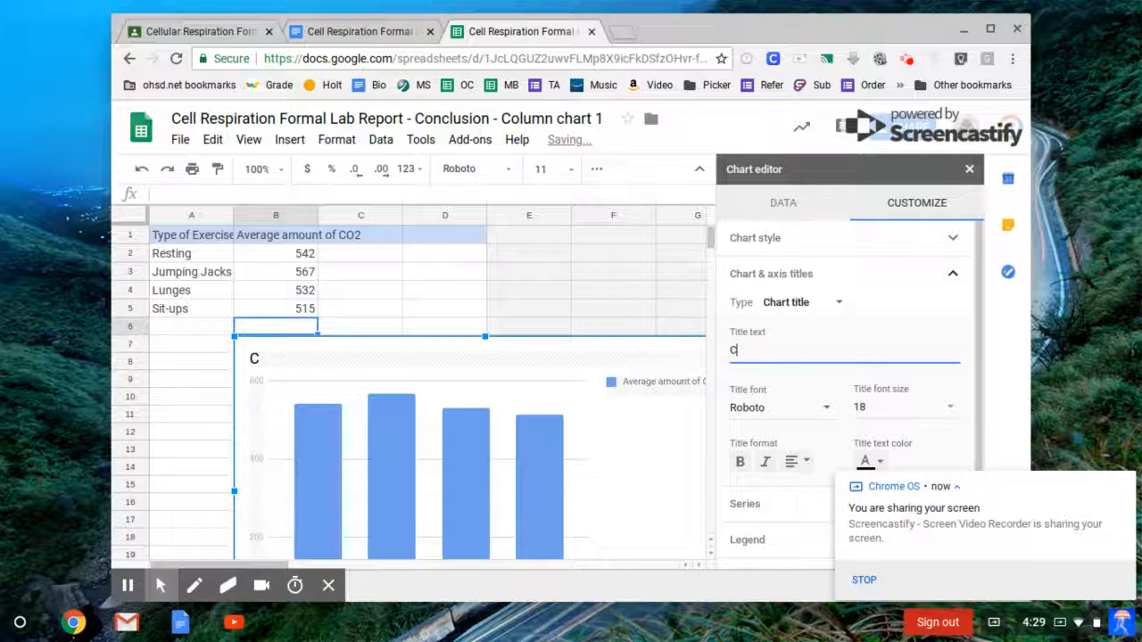
pyautogui.write('lluular R')
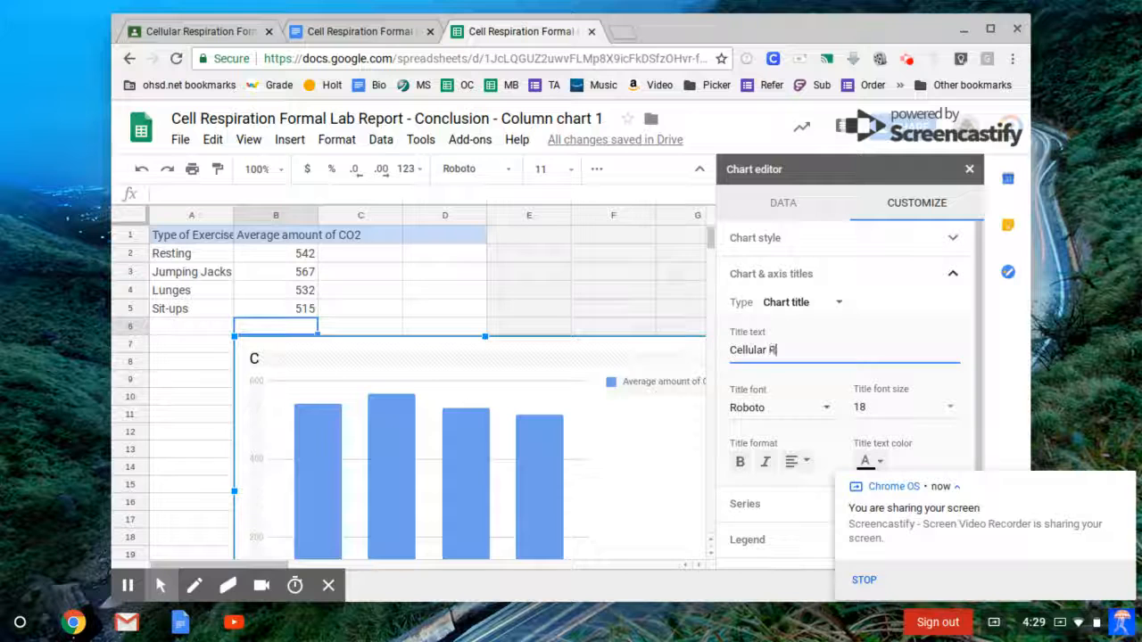
pyautogui.write('espiration')
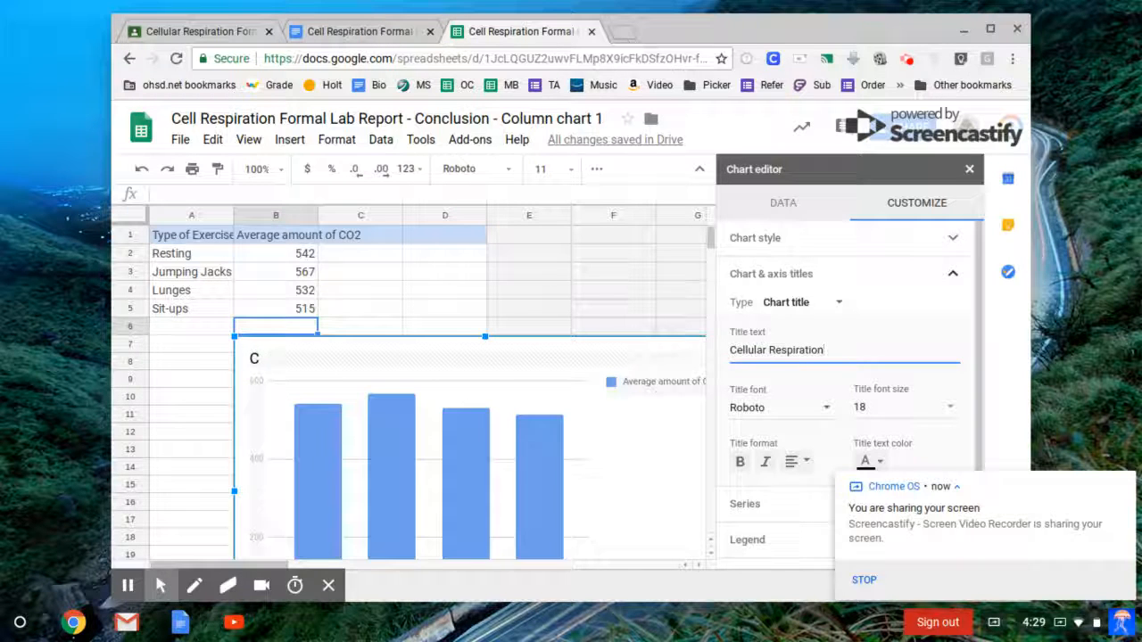
pyautogui.write(' Lab')
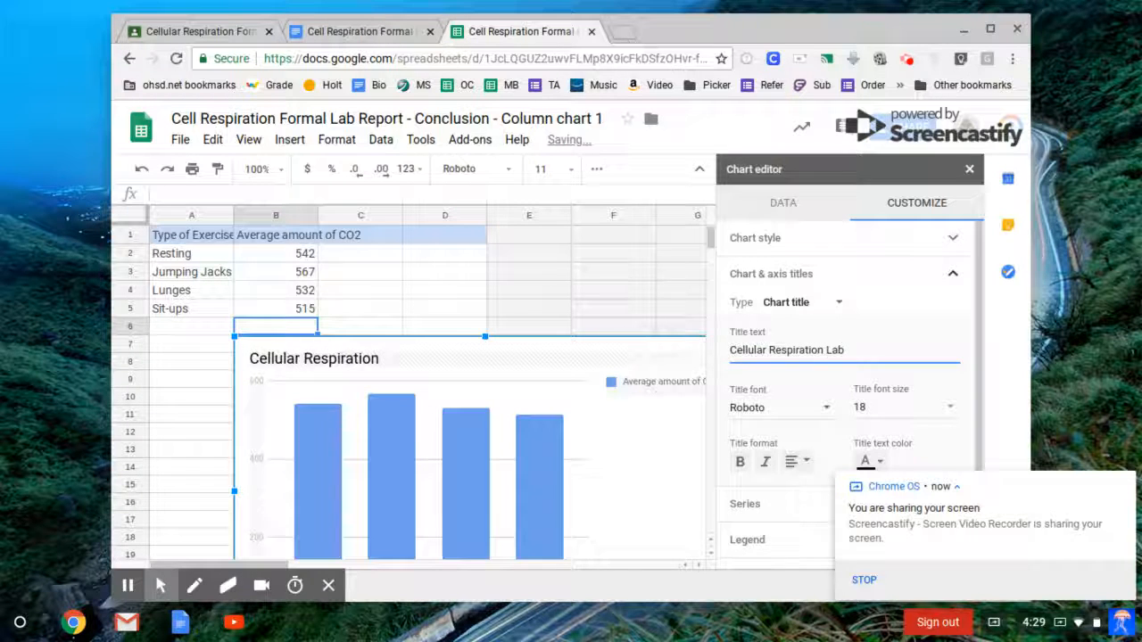
# Step: Set the chart's horizontal axis title to "Type of Exercise"
pyautogui.click(794, 304)
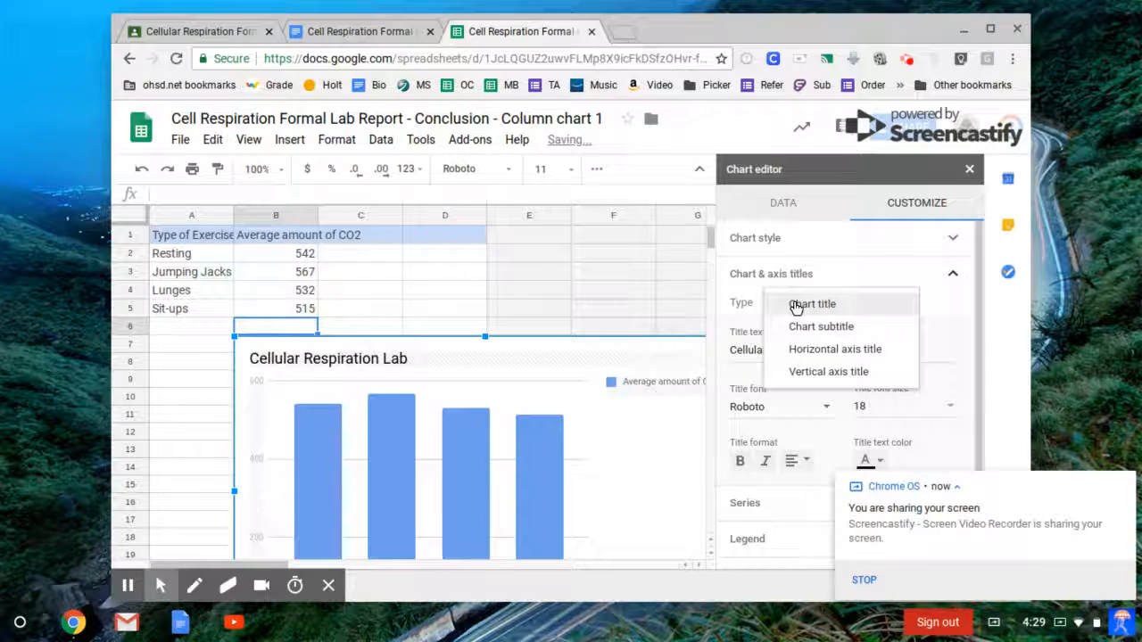
pyautogui.click(807, 353)
pyautogui.click(794, 353)
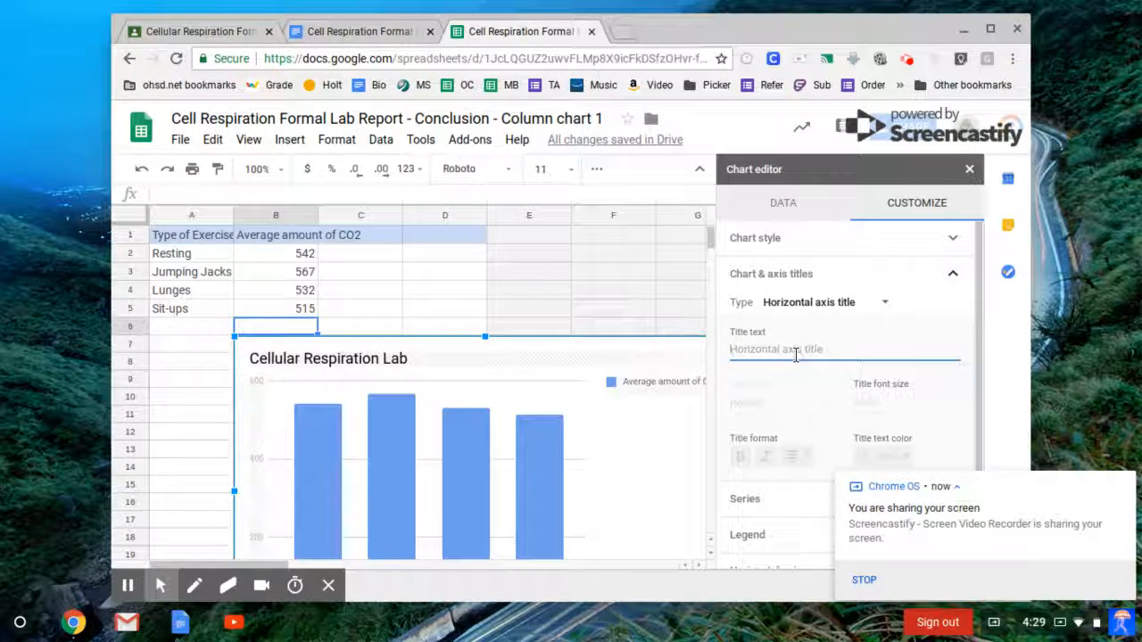
pyautogui.write('Type of')
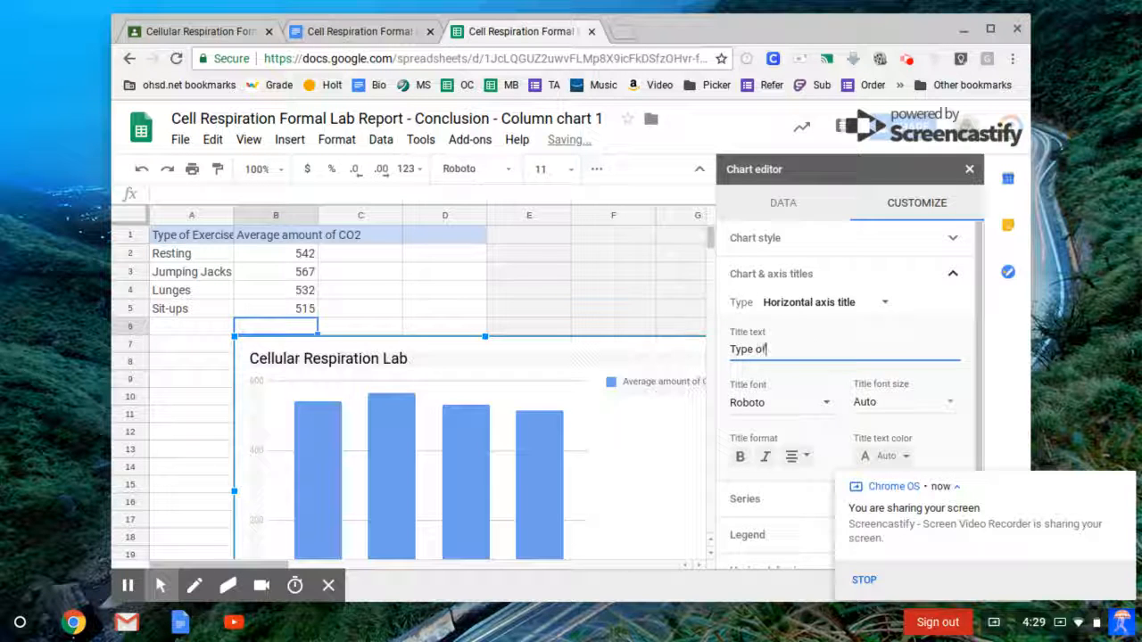
pyautogui.write(' Exercise')
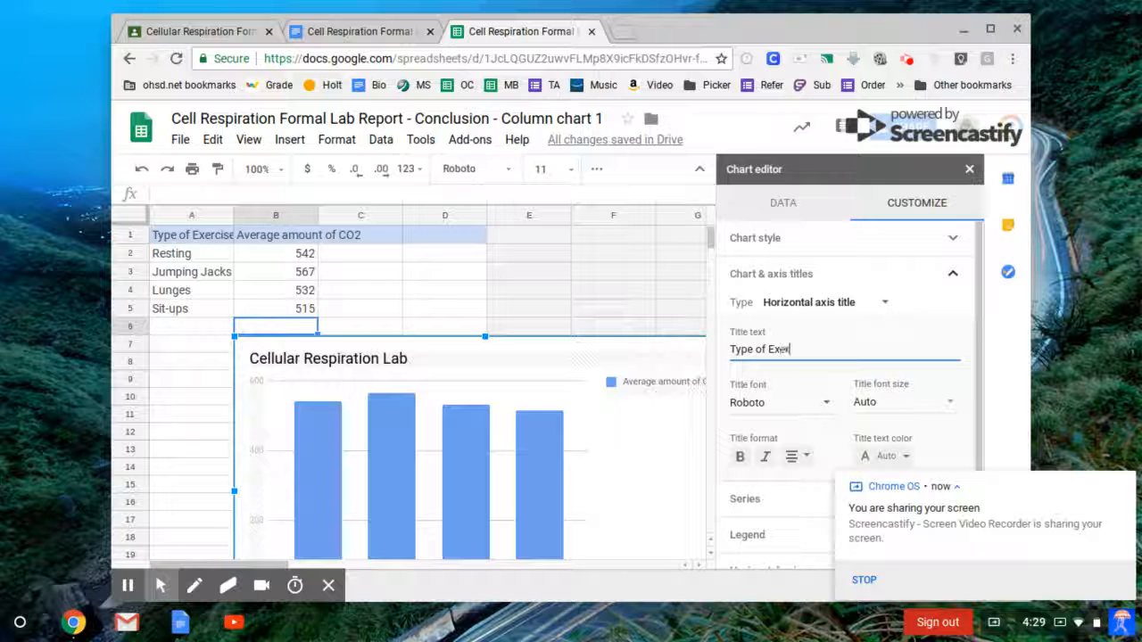
# Step: Set the chart's vertical axis title to "Average Amount of Carbon Dioxide (ppm)"
pyautogui.click(835, 303)
pyautogui.click(828, 326)
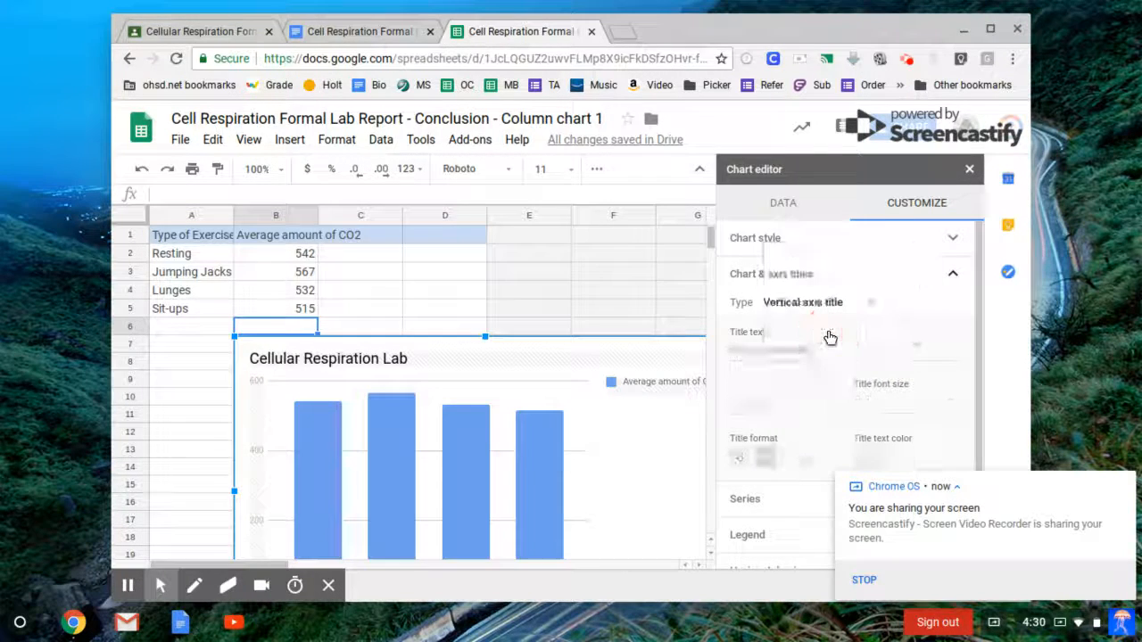
pyautogui.click(787, 349)
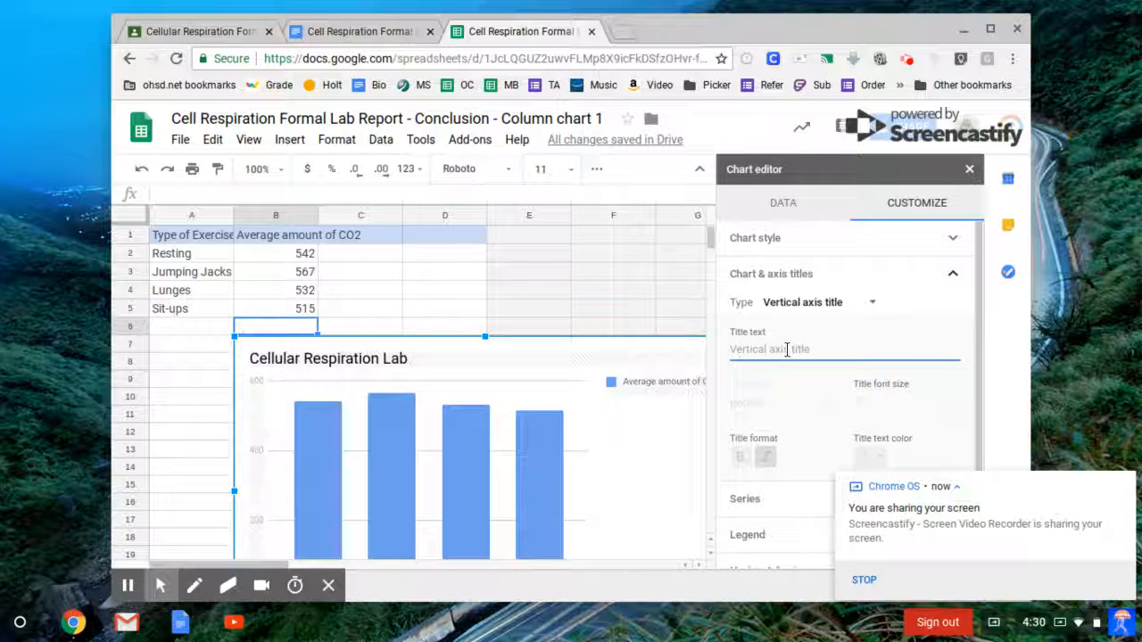
pyautogui.write('A')
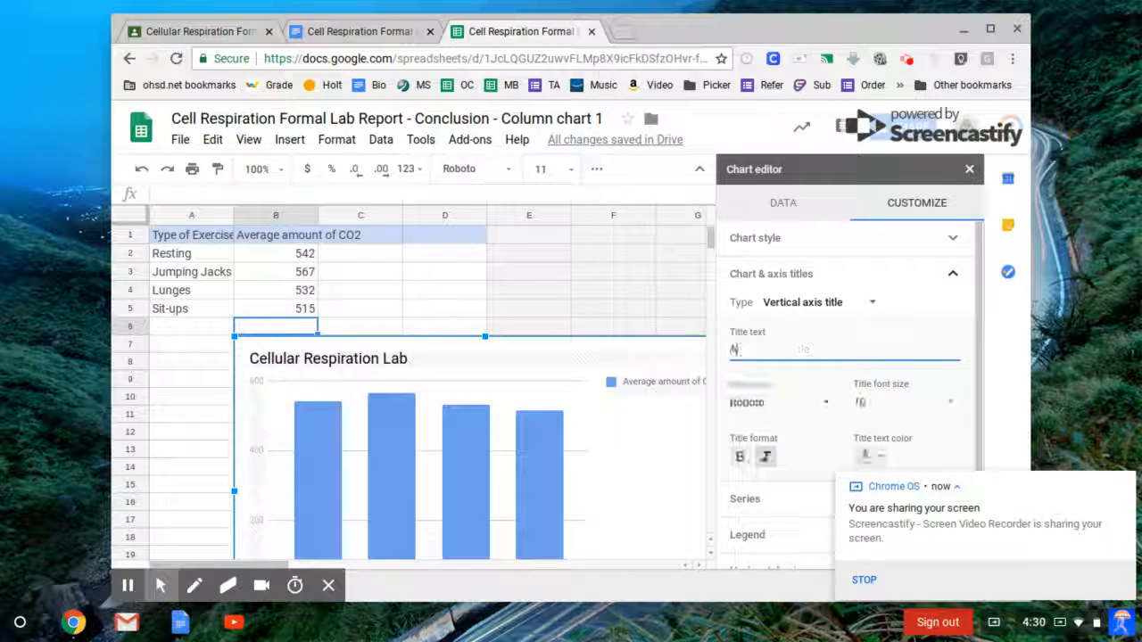
pyautogui.press('BackSpace')
pyautogui.write('Av')
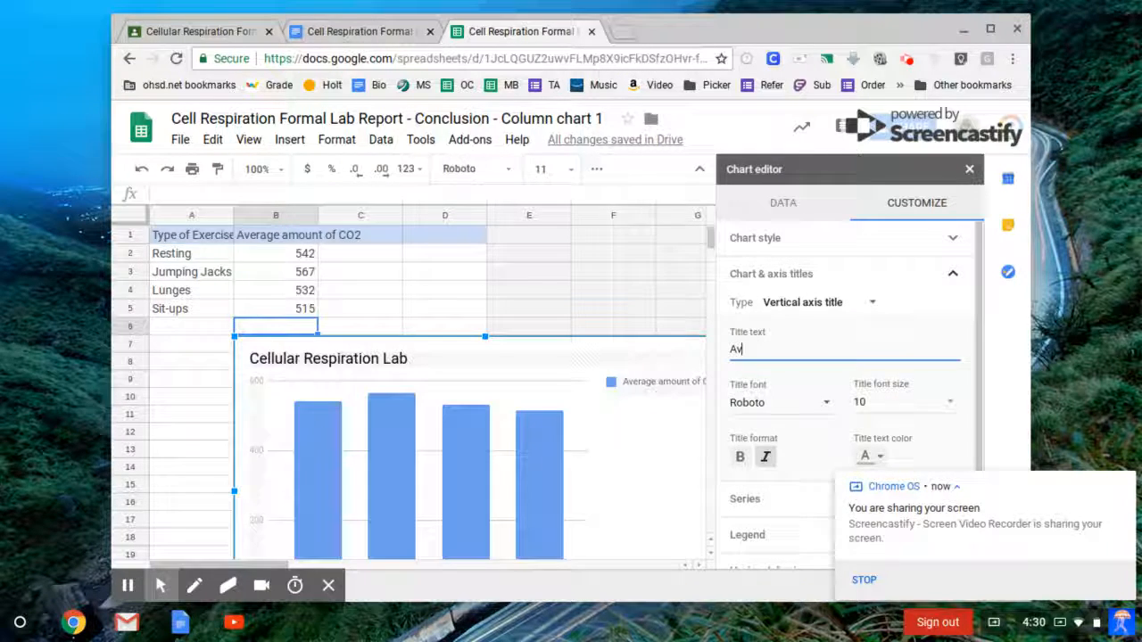
pyautogui.write('erage ')
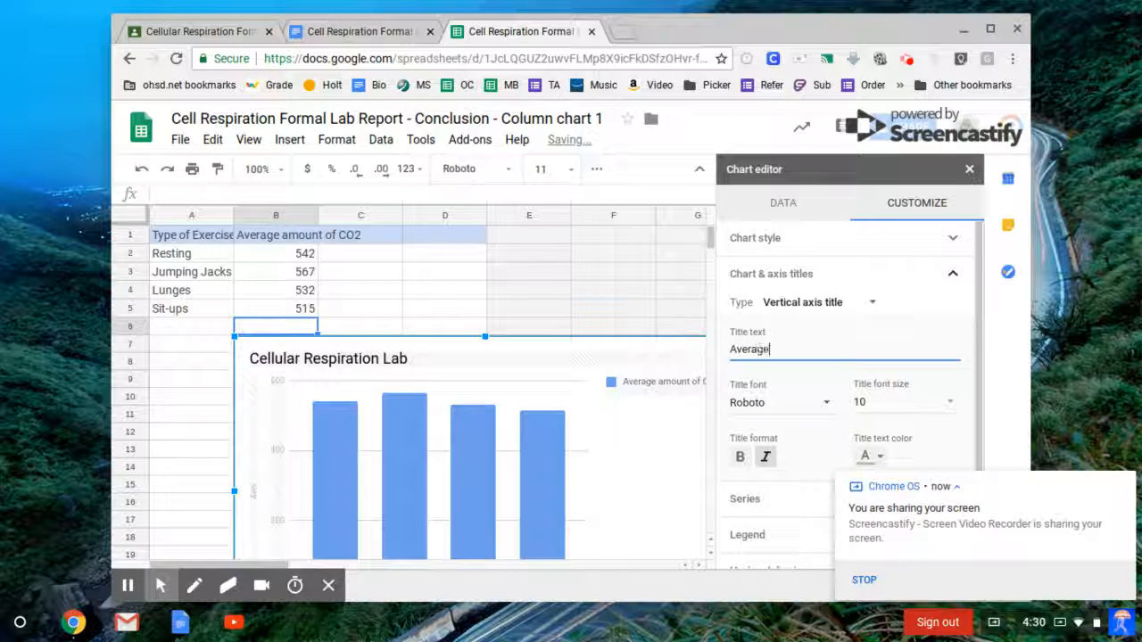
pyautogui.write('Amount o')
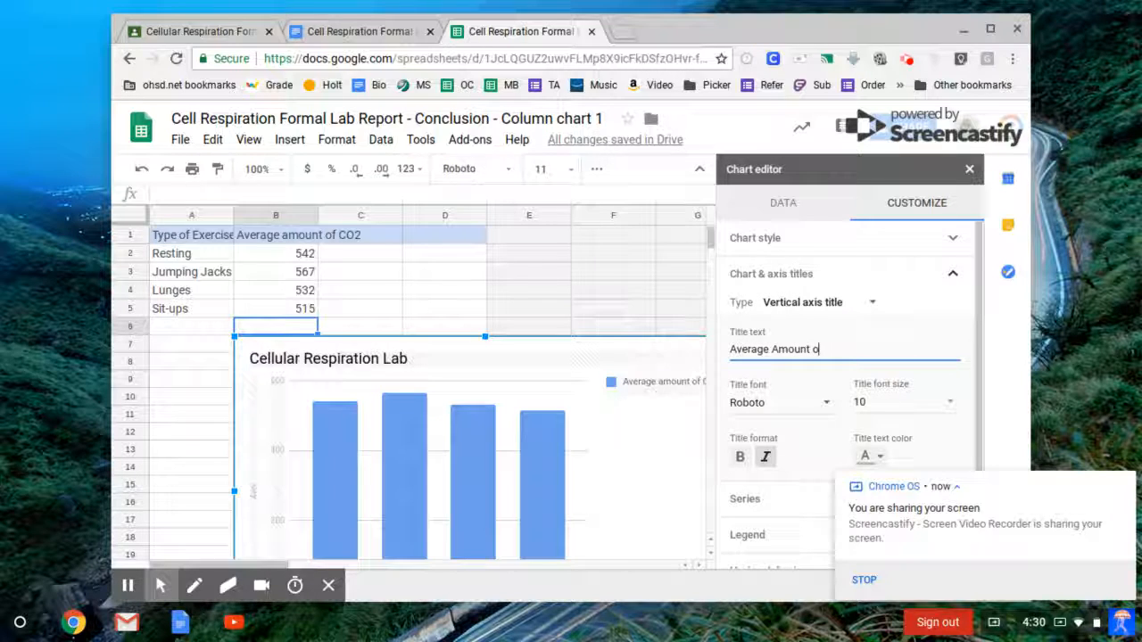
pyautogui.write('f Carbo')
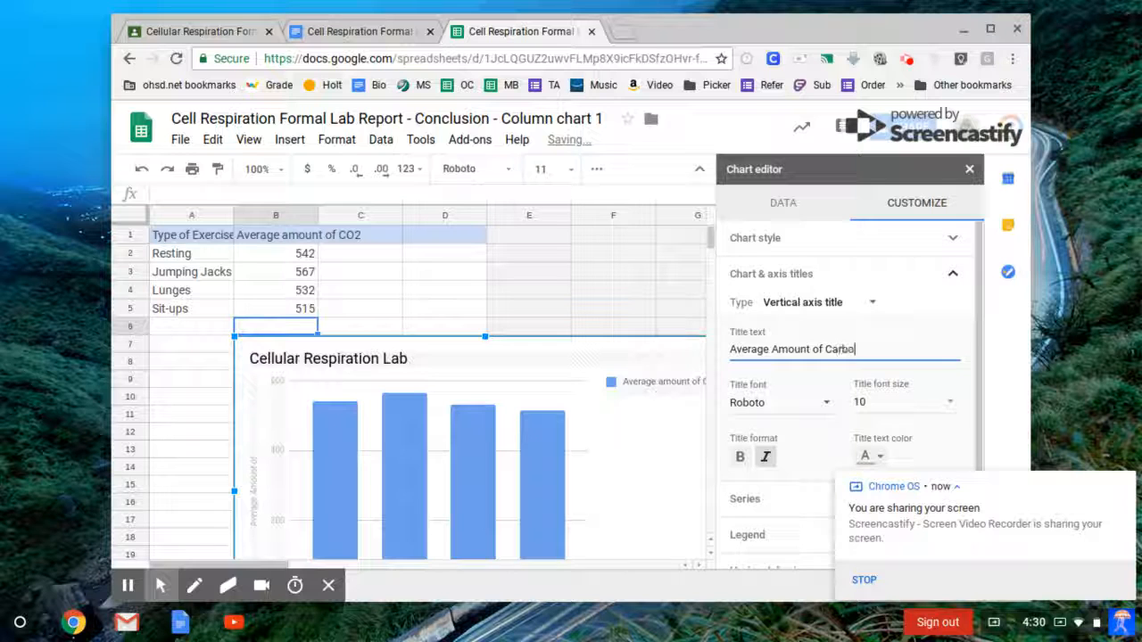
pyautogui.write('n Dioxide ')
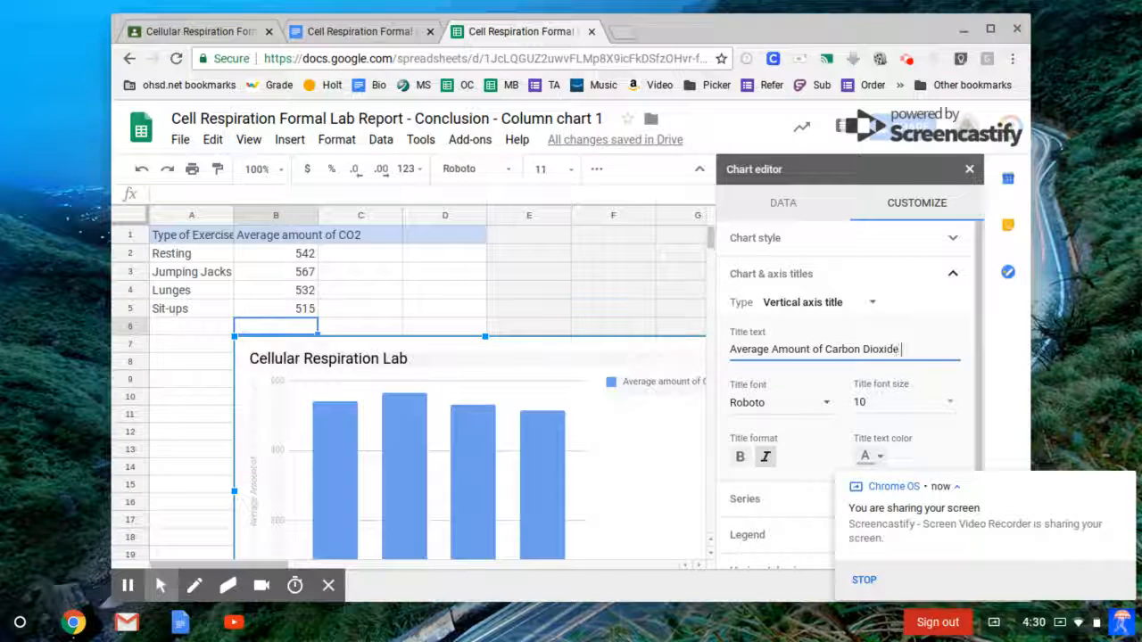
pyautogui.write('(ppm)')
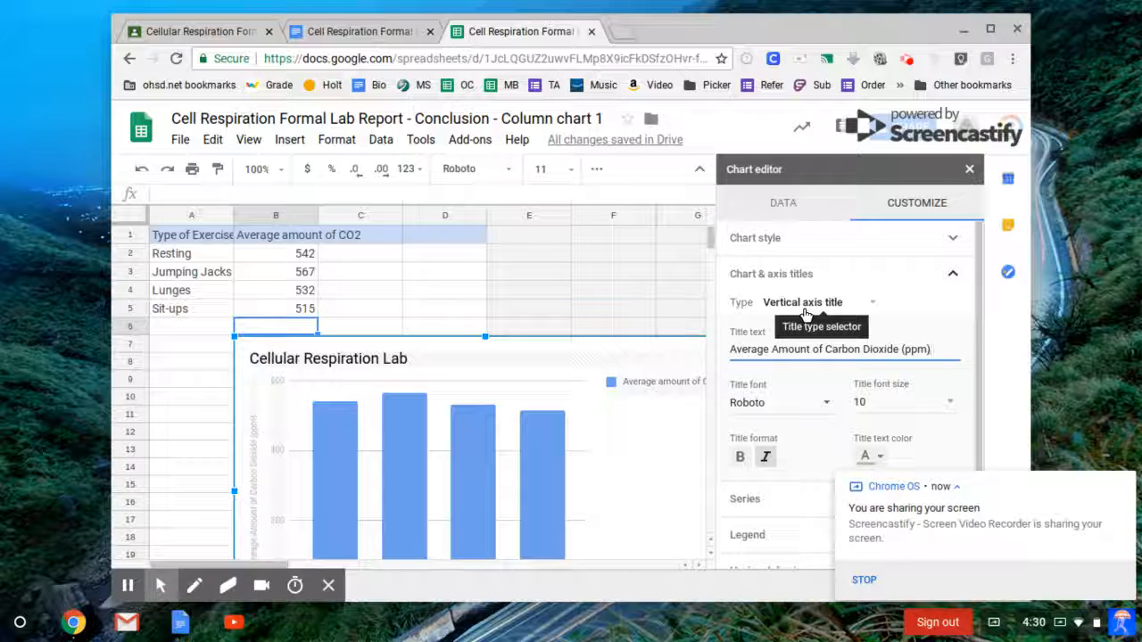
pyautogui.click(928, 325)
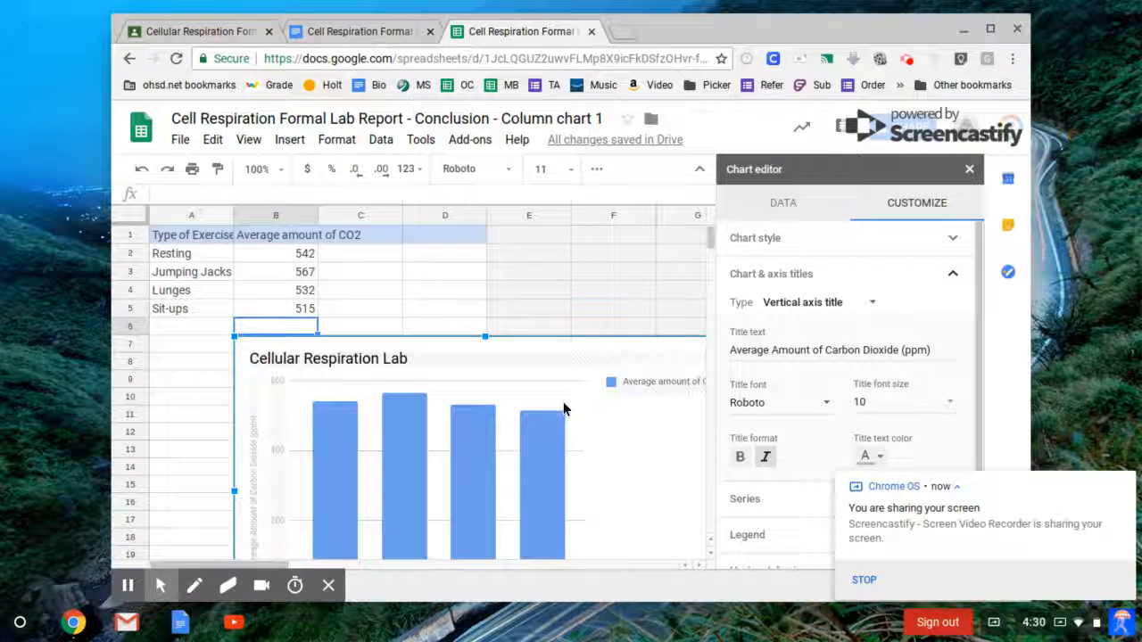
# Step: Remove the chart's legend by setting its position to None, and close the chart editor
pyautogui.click(872, 278)
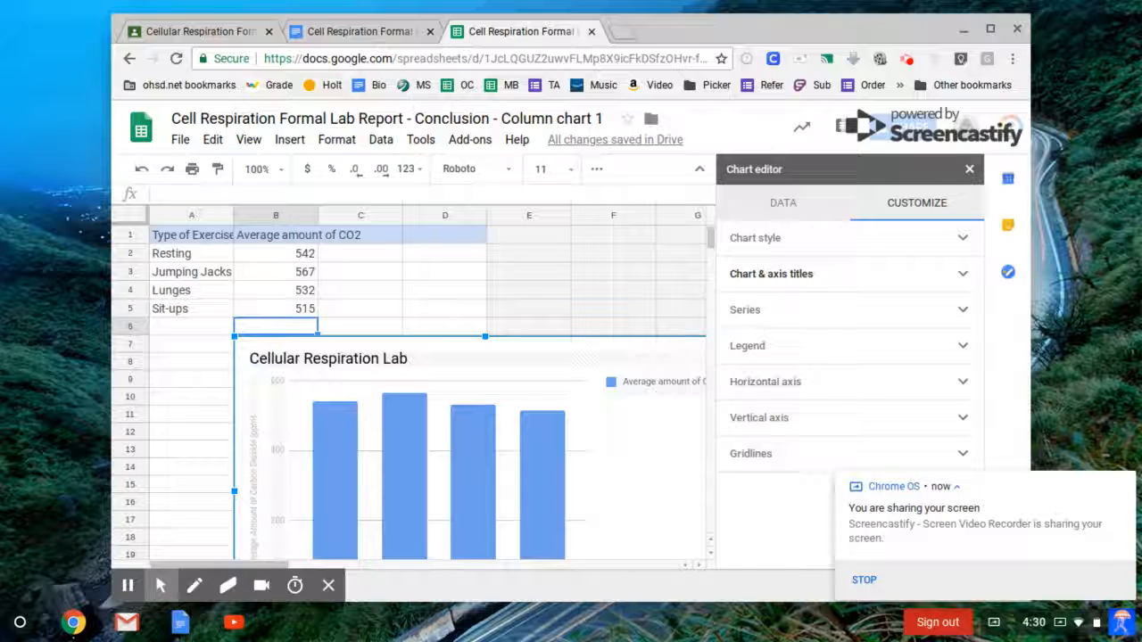
pyautogui.click(757, 348)
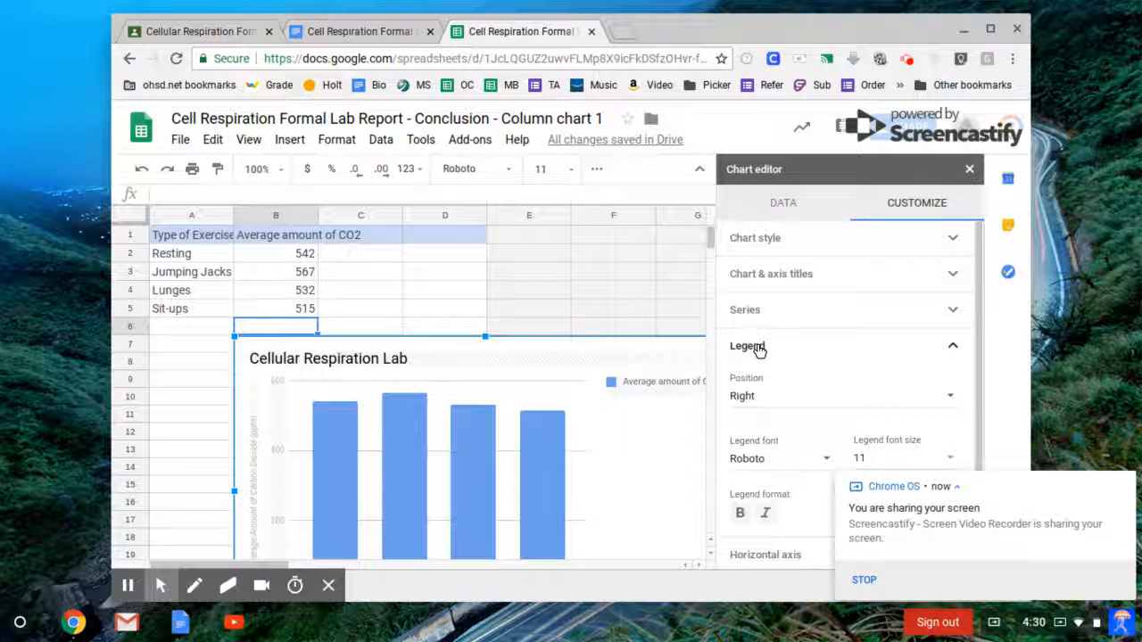
pyautogui.click(752, 398)
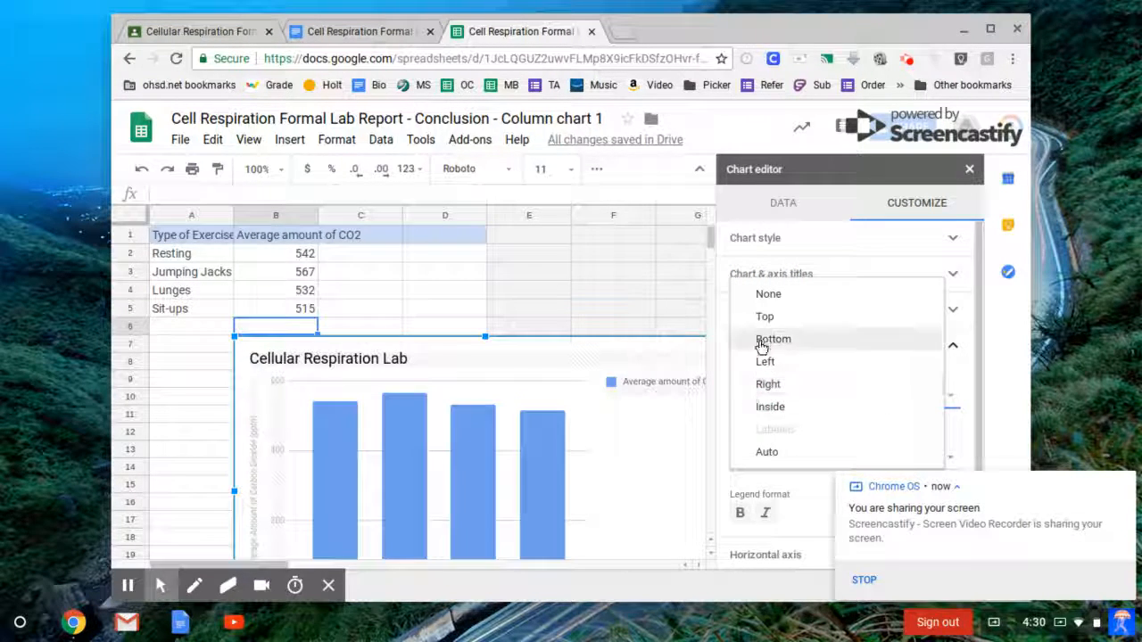
pyautogui.click(793, 298)
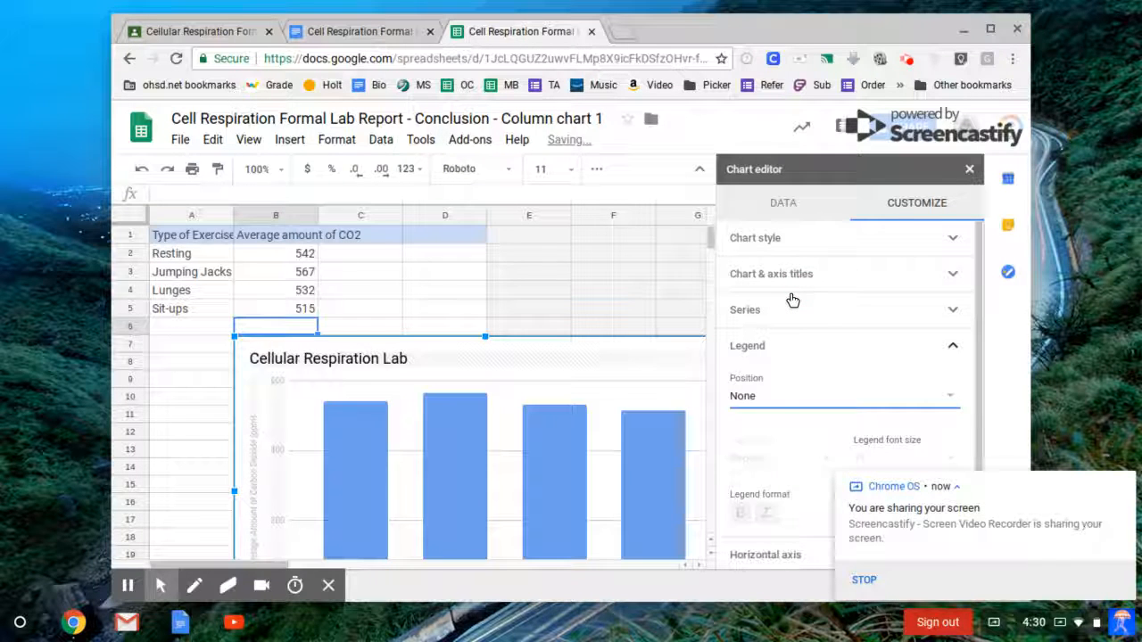
pyautogui.click(971, 169)
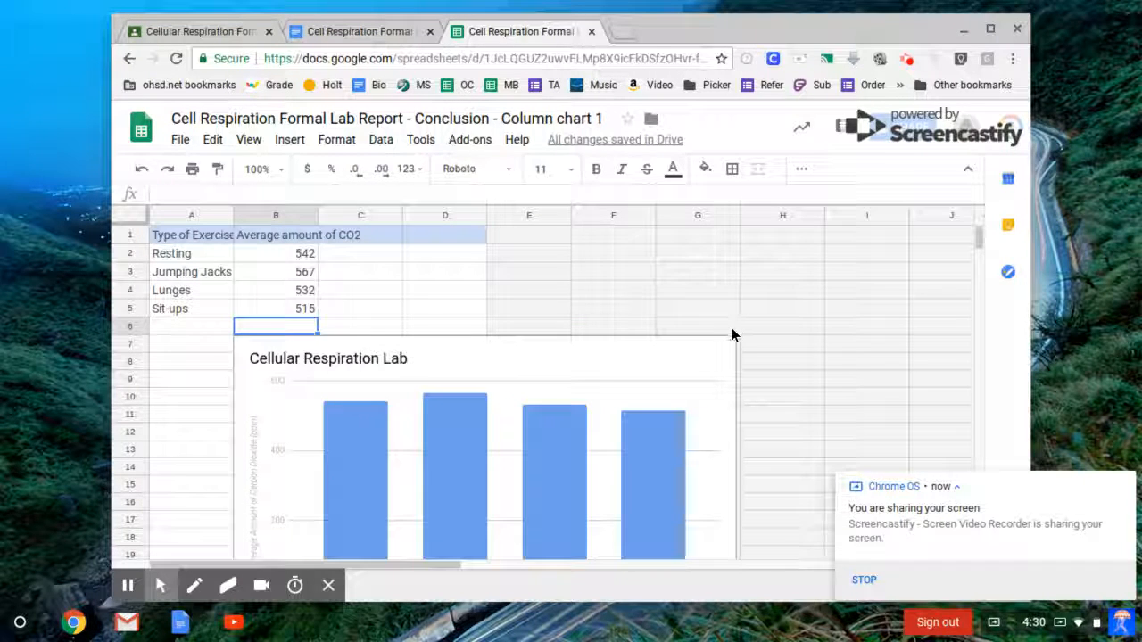
# Step: Return to the lab report in Google Docs and update the linked chart under "Analysis (graph of averages)"
pyautogui.click(714, 350)
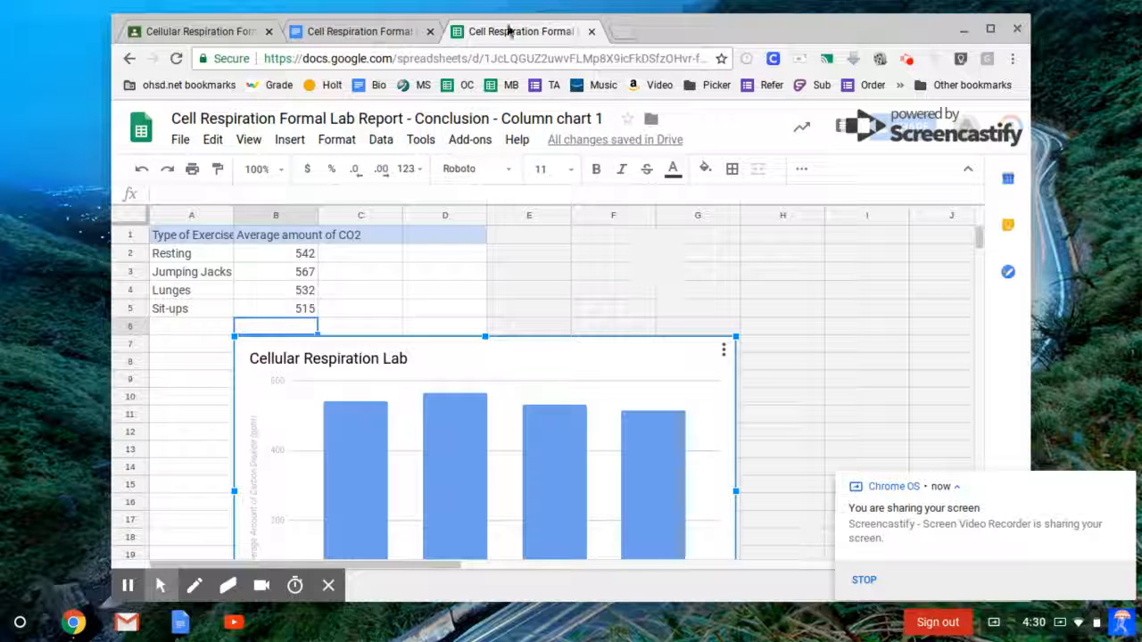
pyautogui.click(373, 32)
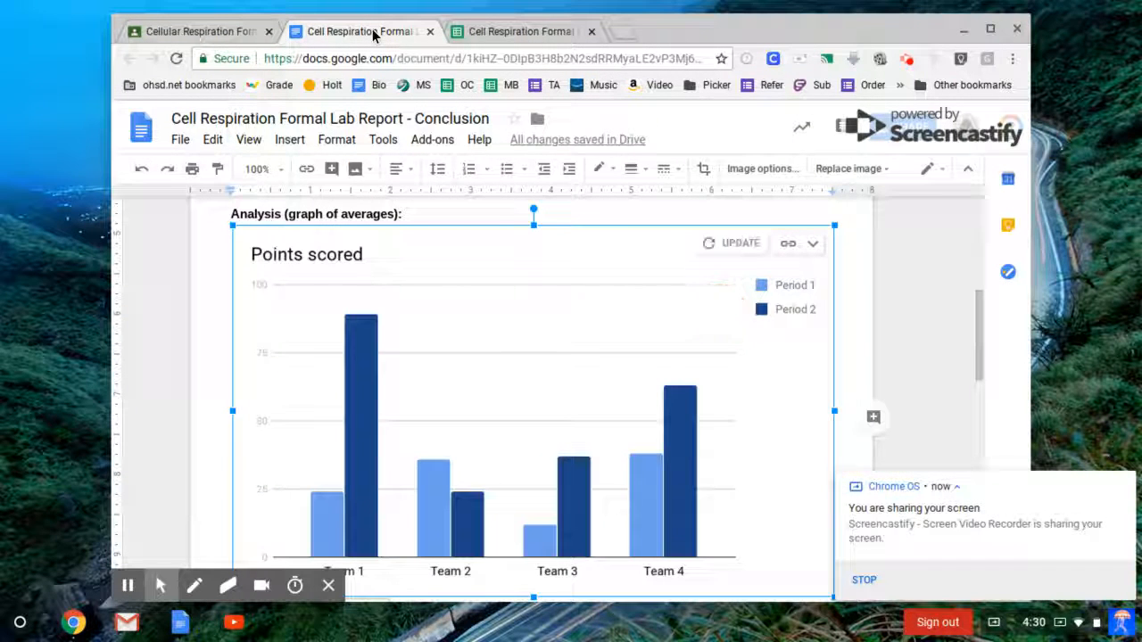
pyautogui.click(732, 245)
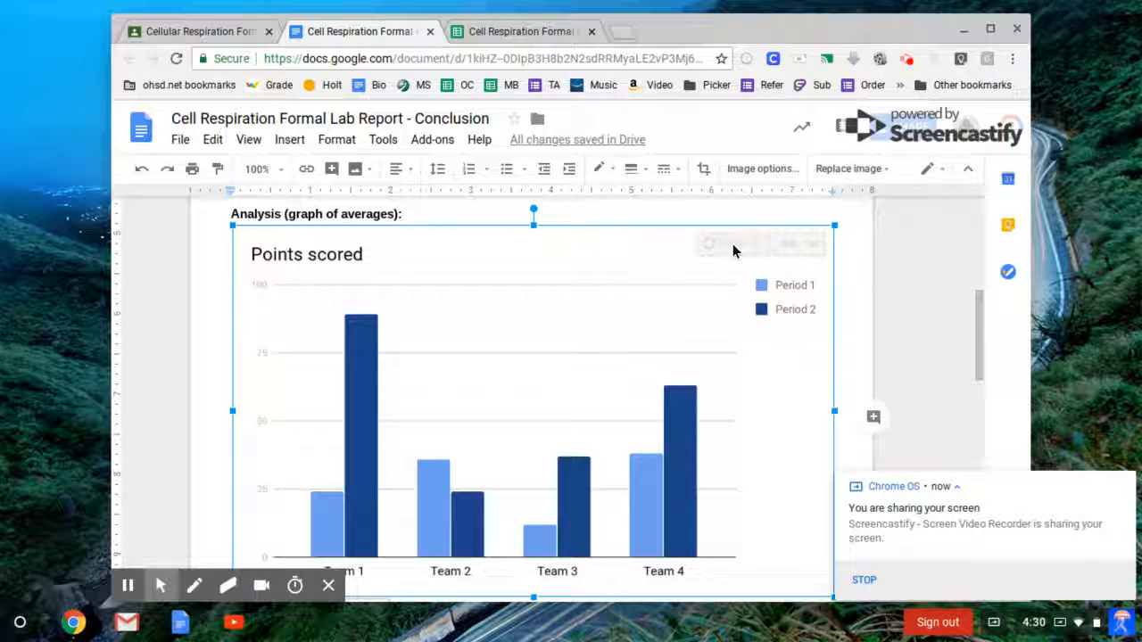